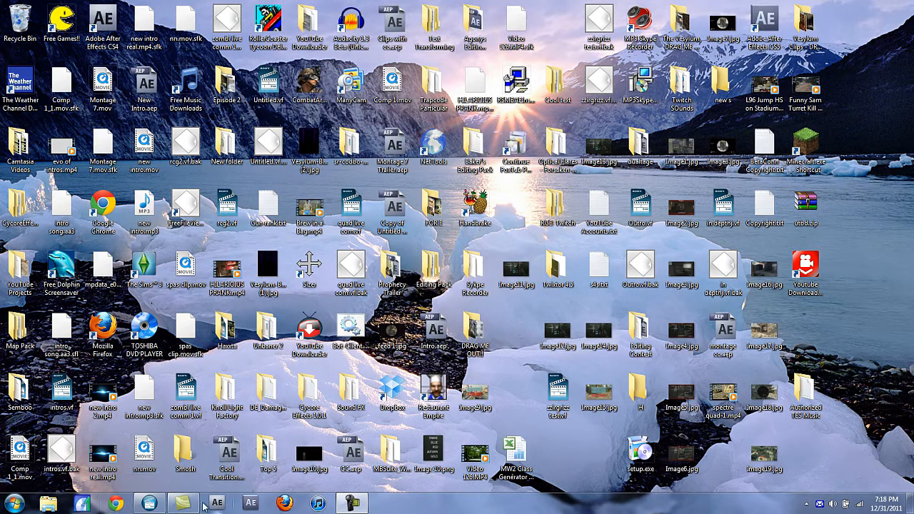
# Open ArcSoft TotalMedia Extreme, launch its Capture Module and refresh the source to load the Hauppauge HD PVR.
pyautogui.click(81, 504)
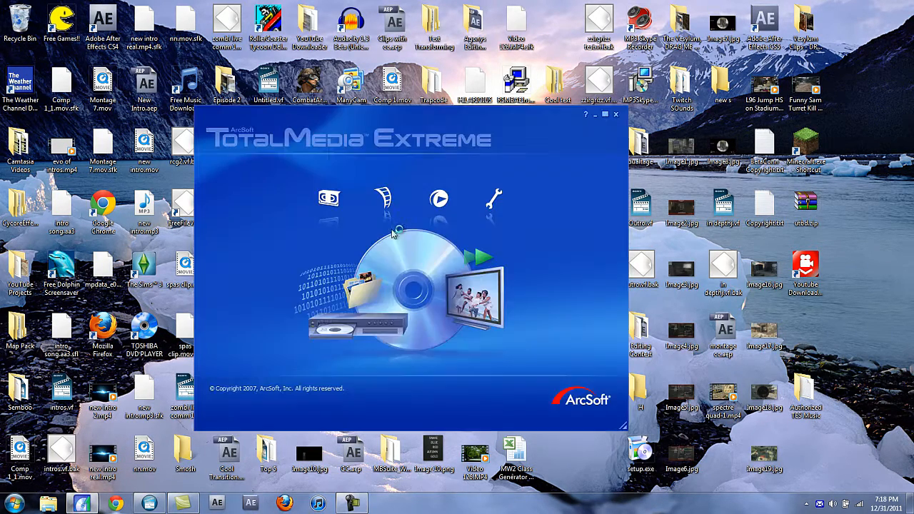
pyautogui.click(328, 200)
pyautogui.click(362, 251)
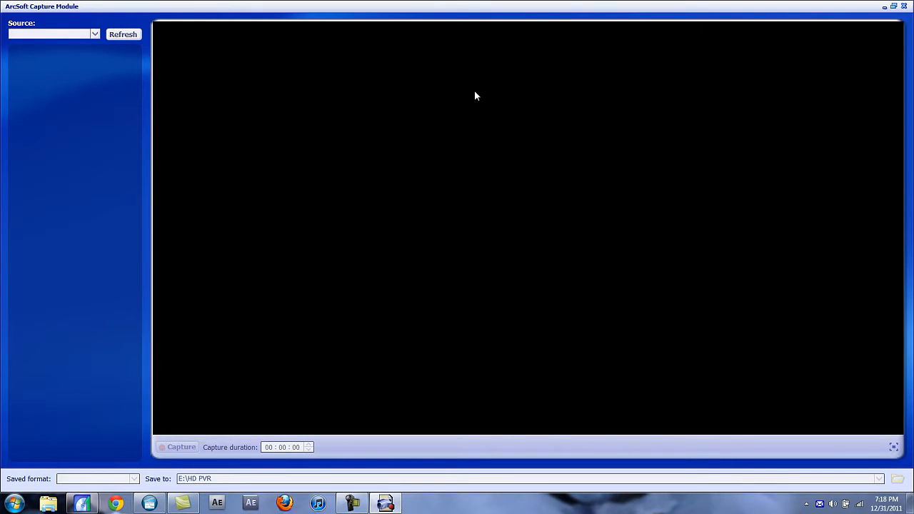
pyautogui.click(137, 35)
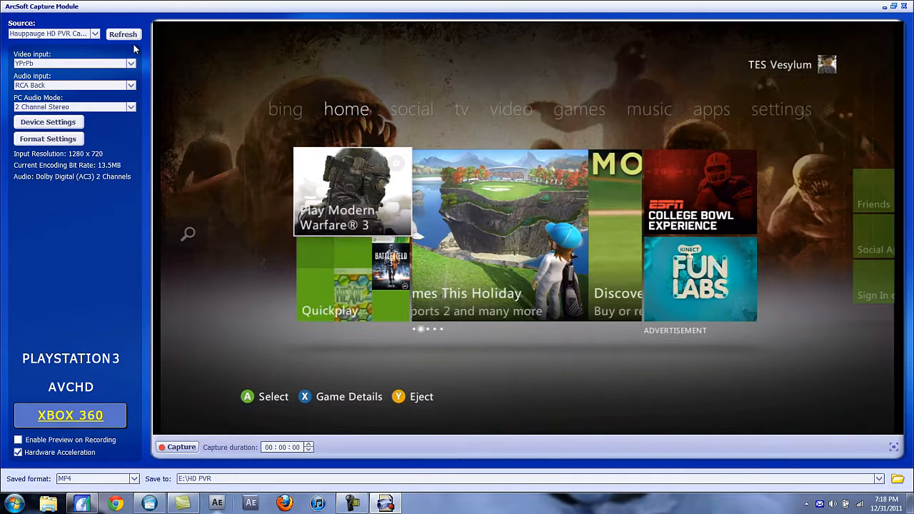
# Review the options for video input, audio input and PC audio mode without changing the selections.
pyautogui.click(21, 63)
pyautogui.click(21, 62)
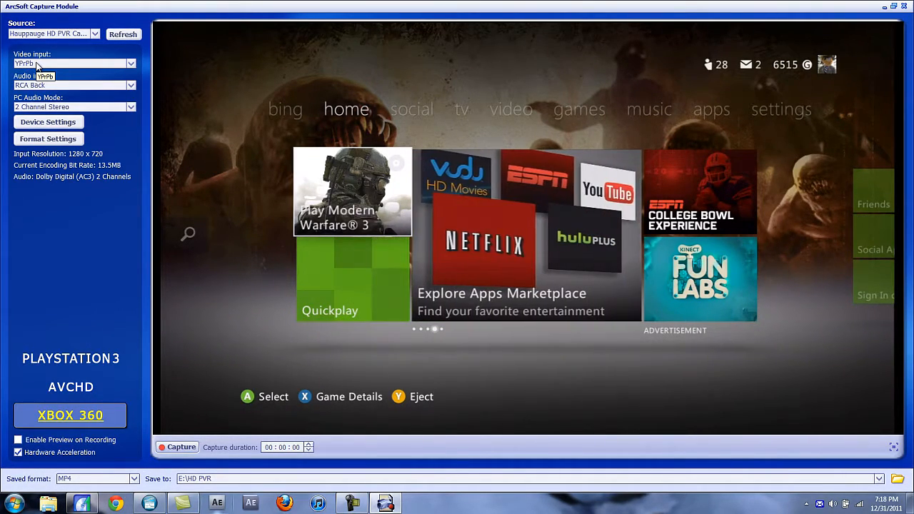
pyautogui.click(82, 89)
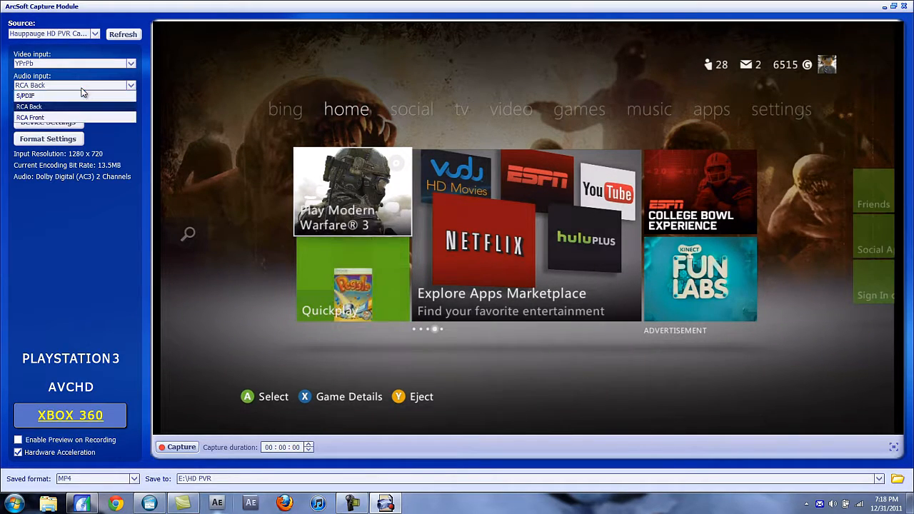
pyautogui.click(80, 85)
pyautogui.click(92, 107)
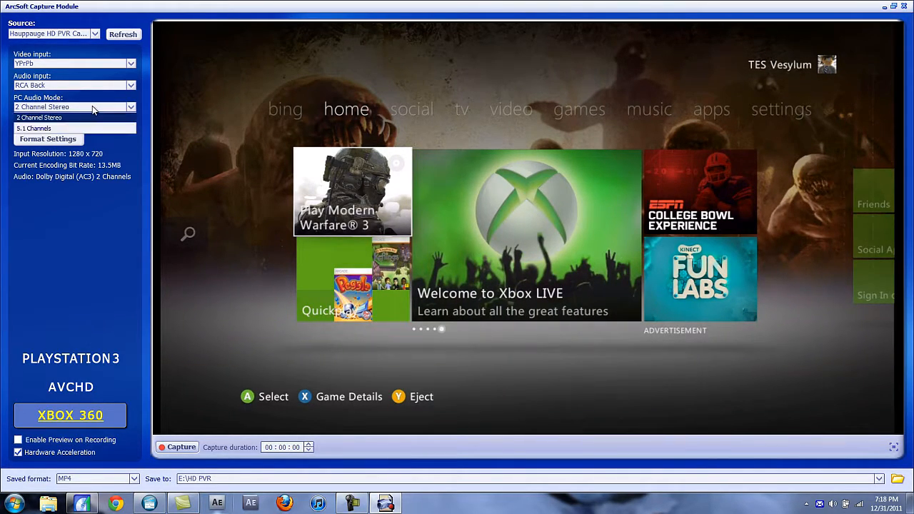
pyautogui.click(94, 107)
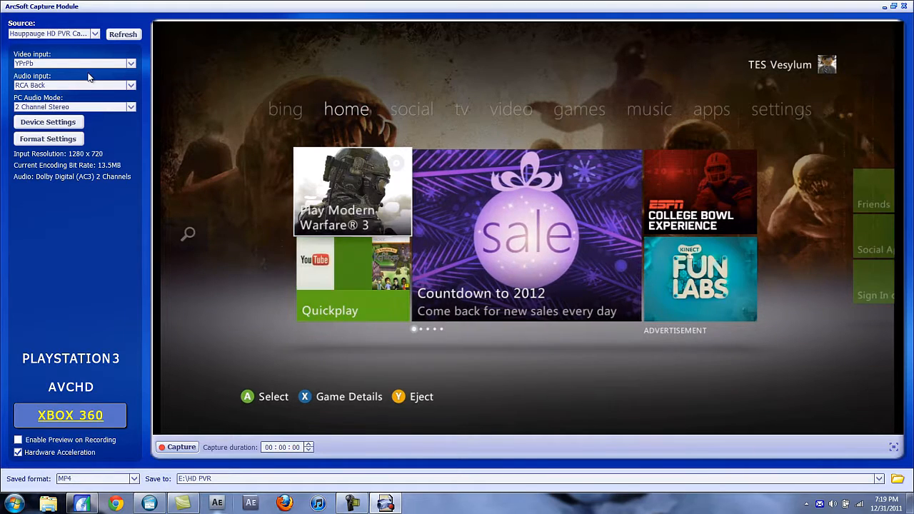
# Review the Video Proc Amp and Video Decoder properties in the device settings and close them.
pyautogui.click(69, 124)
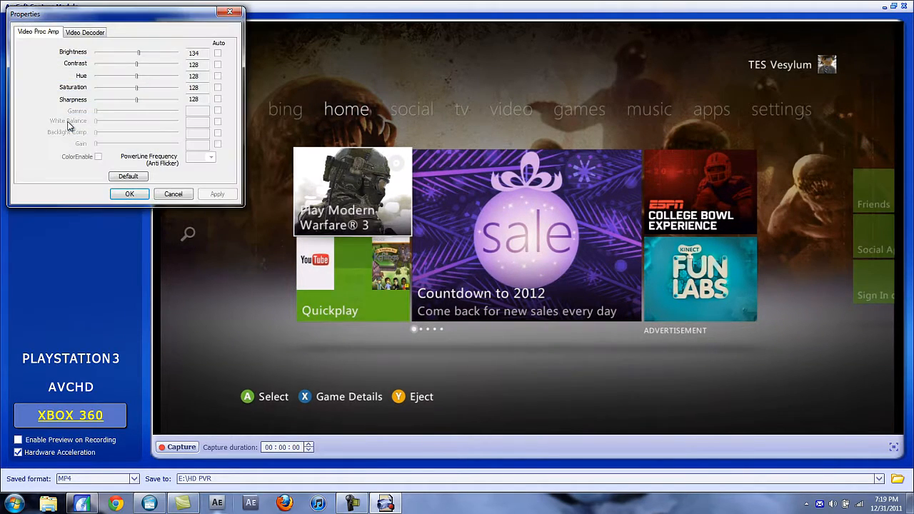
pyautogui.click(84, 32)
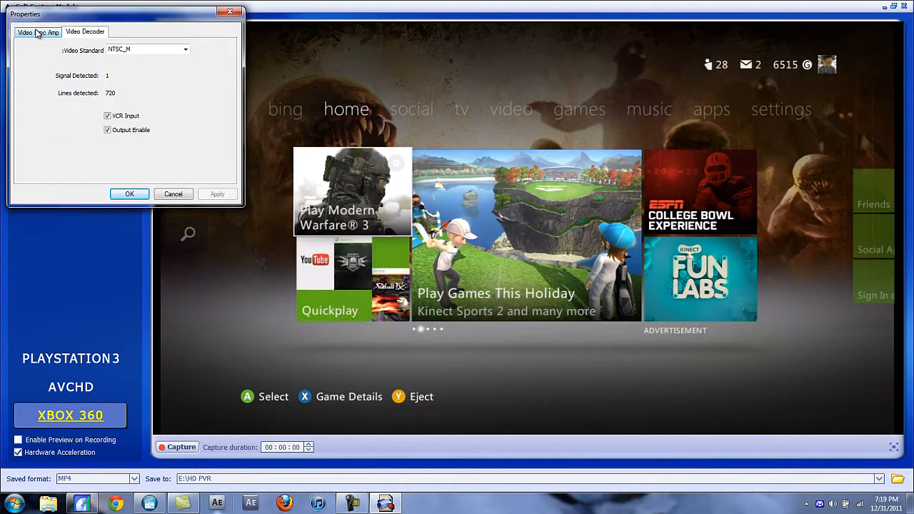
pyautogui.click(38, 33)
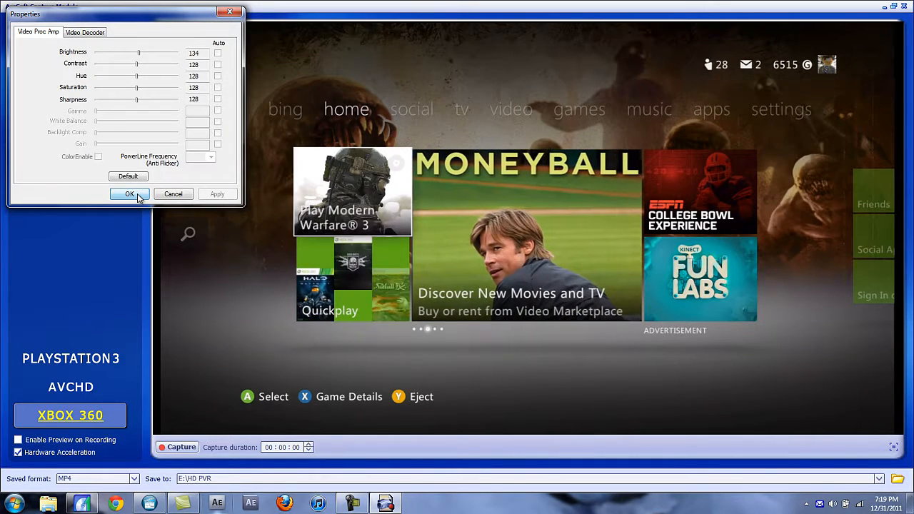
pyautogui.click(129, 194)
# Review the encoder's bitrate and audio boost options and set the luma and chroma low pass filters to 20.
pyautogui.click(68, 145)
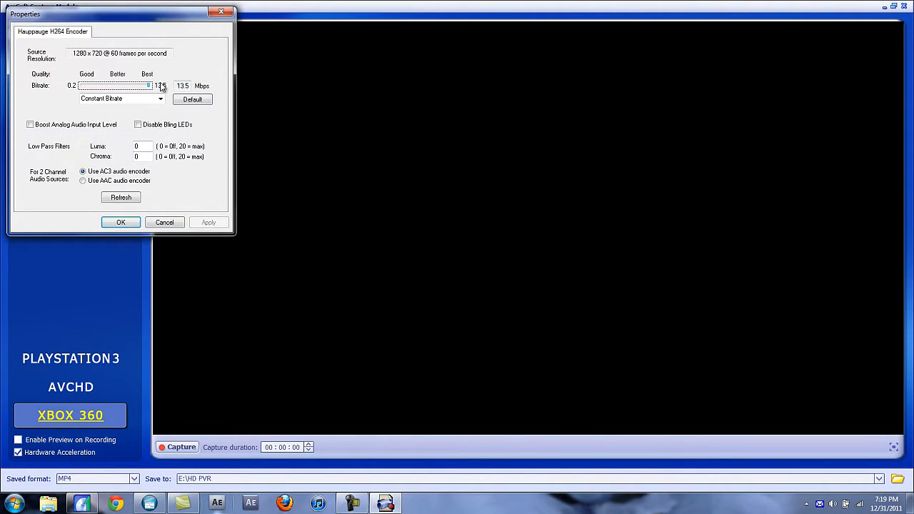
pyautogui.moveTo(179, 86); pyautogui.dragTo(212, 90)
pyautogui.click(145, 97)
pyautogui.click(160, 100)
pyautogui.click(161, 102)
pyautogui.click(30, 126)
pyautogui.click(31, 127)
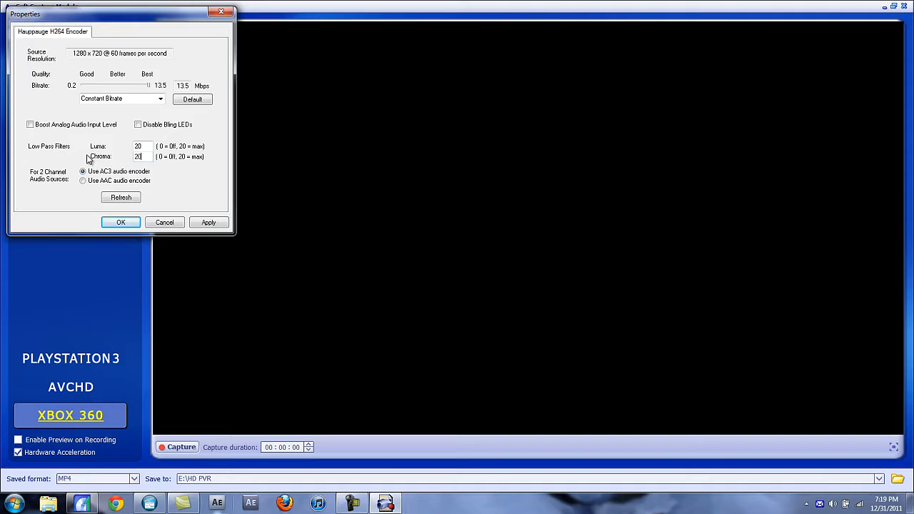
pyautogui.click(121, 222)
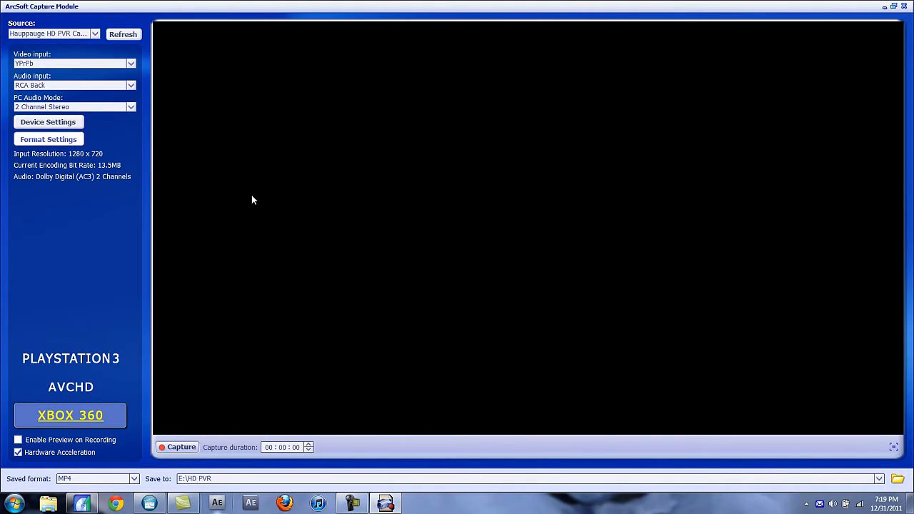
# Set the encoder's luma and chroma low pass filters back to 0 in the format settings.
pyautogui.click(48, 140)
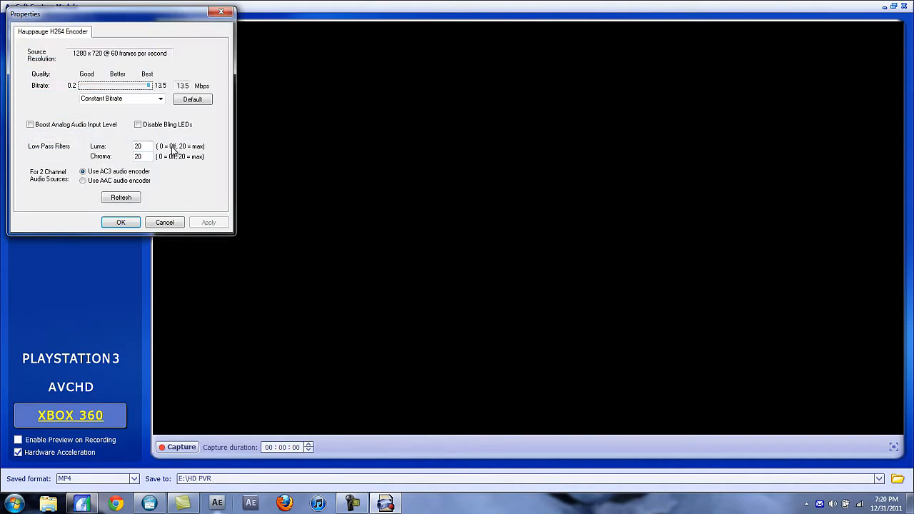
pyautogui.moveTo(149, 145); pyautogui.dragTo(78, 147)
pyautogui.write('0')
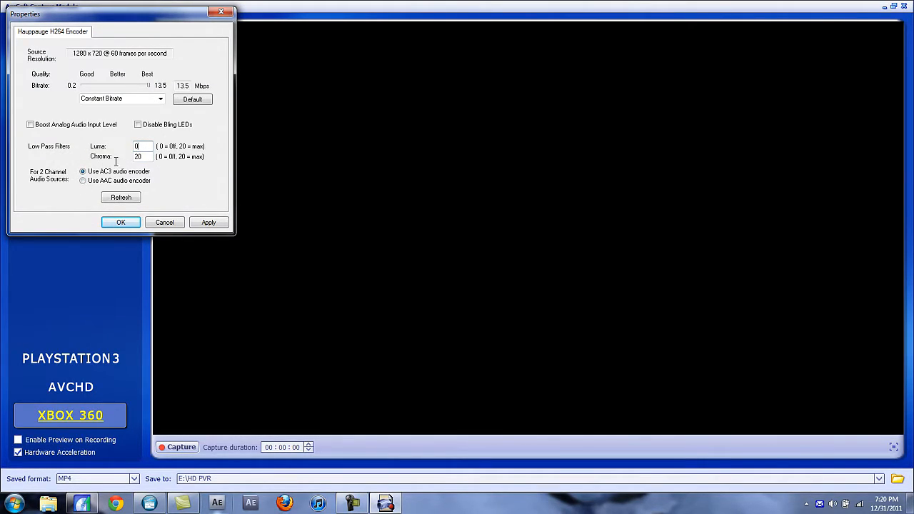
pyautogui.moveTo(138, 155); pyautogui.dragTo(109, 158)
pyautogui.click(129, 223)
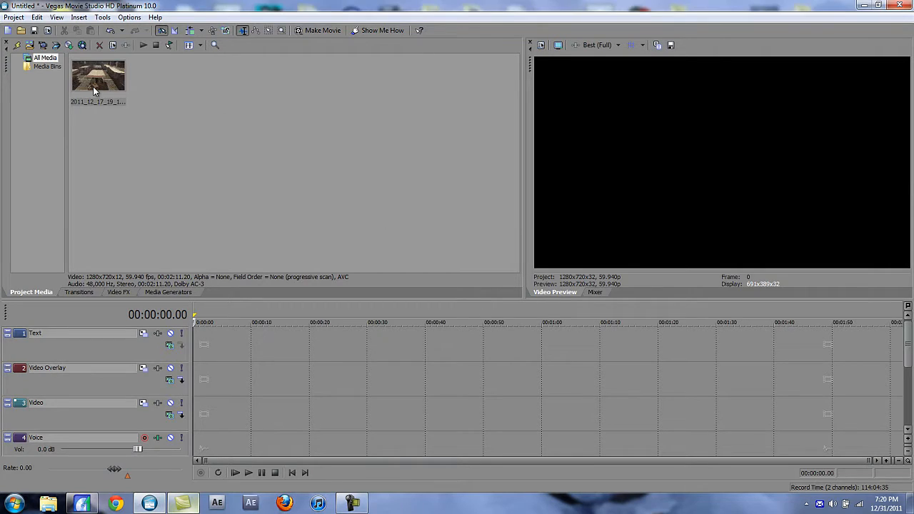
# In Vegas Movie Studio, place the gameplay clip at the start of the Text track and move the playhead to 00:00:14.02.
pyautogui.moveTo(93, 87); pyautogui.dragTo(198, 355)
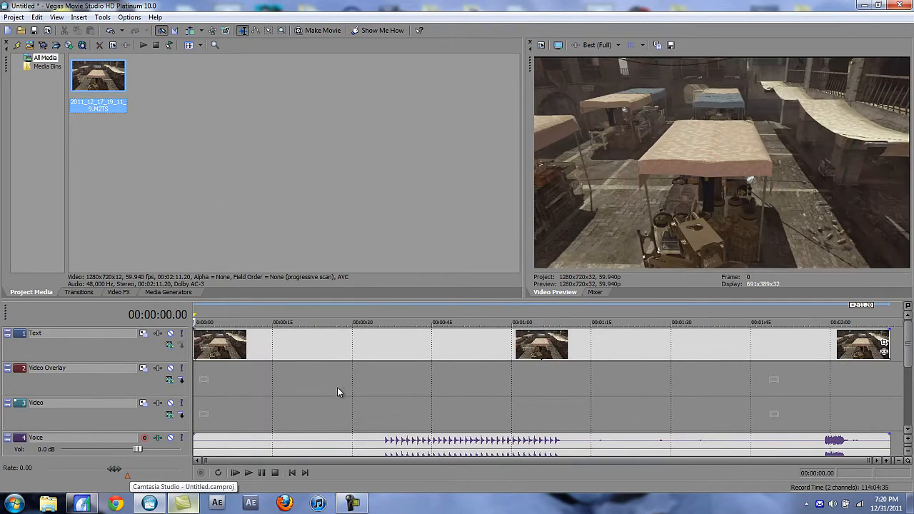
pyautogui.click(267, 384)
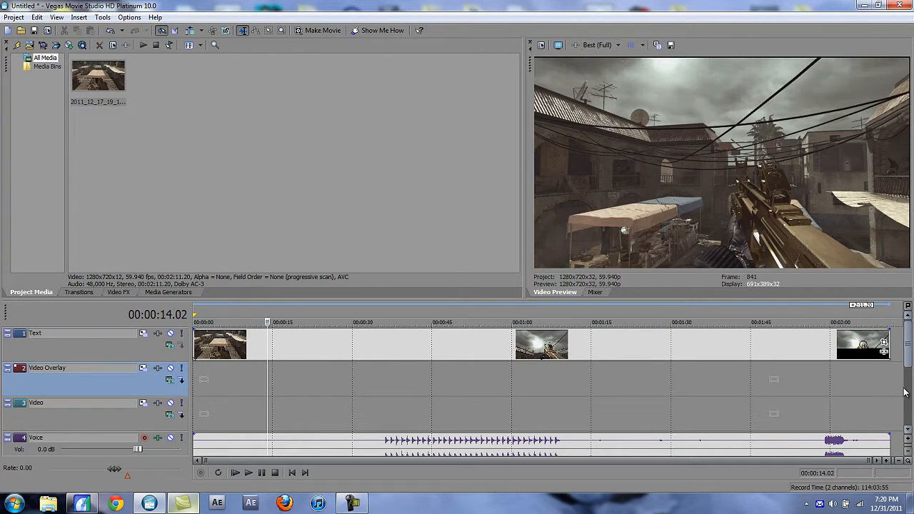
# Set the video event's resampling to Disable resample in its properties.
pyautogui.rightClick(272, 344)
pyautogui.click(300, 332)
pyautogui.click(383, 214)
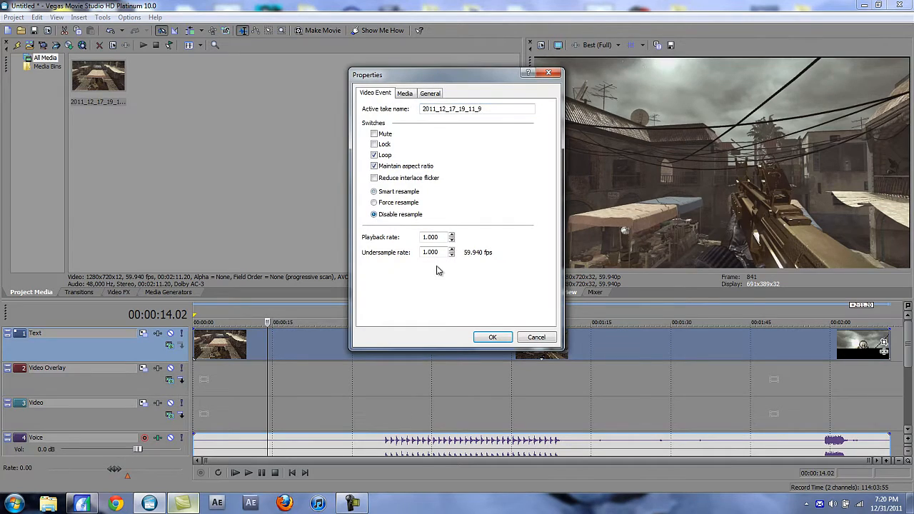
pyautogui.click(492, 338)
# Open the clip's Event Pan/Crop settings and apply the YouTube New preset.
pyautogui.click(883, 343)
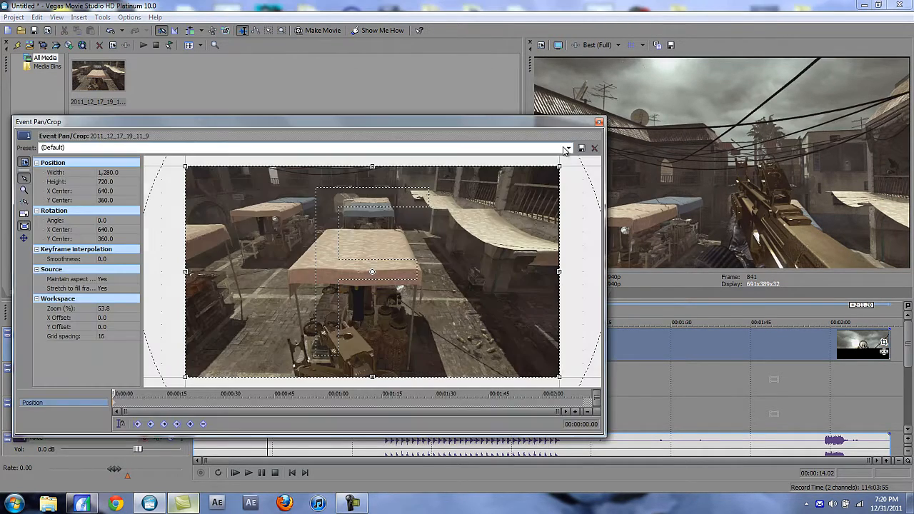
pyautogui.click(569, 147)
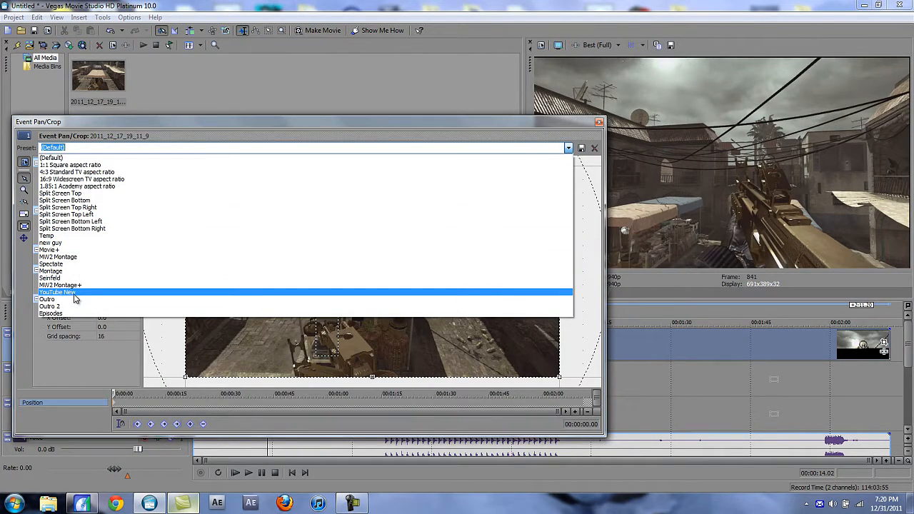
pyautogui.click(120, 132)
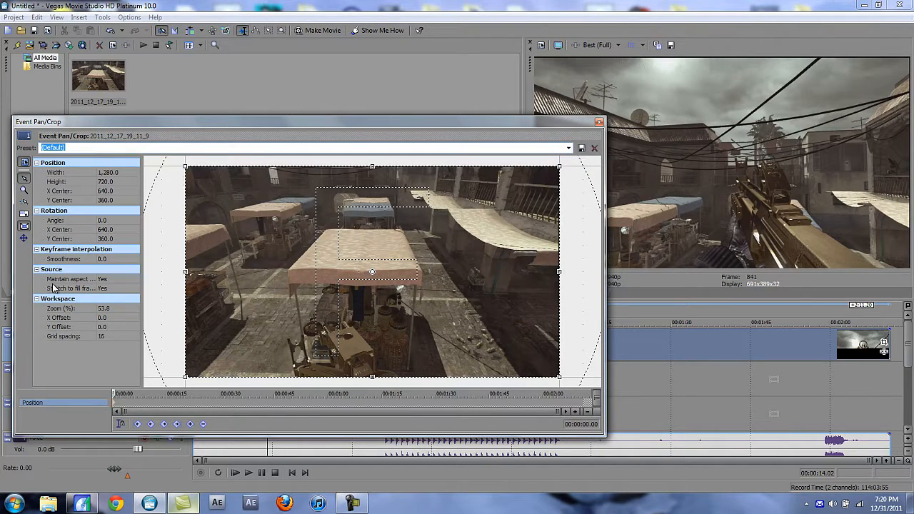
pyautogui.click(569, 148)
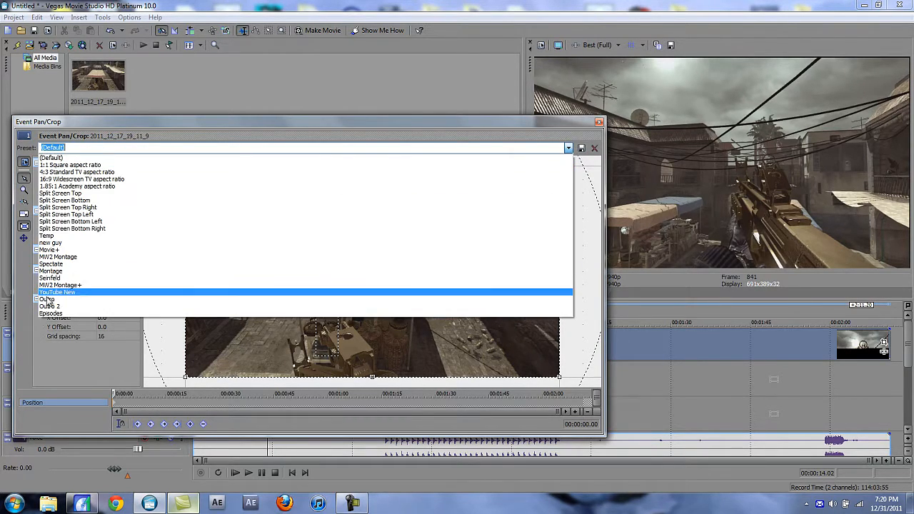
pyautogui.click(65, 294)
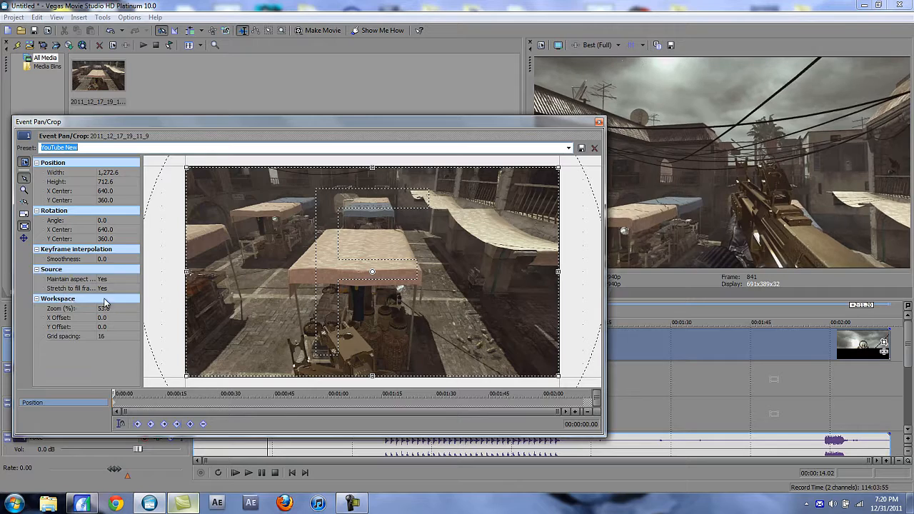
# Set Maintain aspect ratio to No for the clip's pan/crop, check the Stretch to fill frame options and close the window.
pyautogui.click(125, 280)
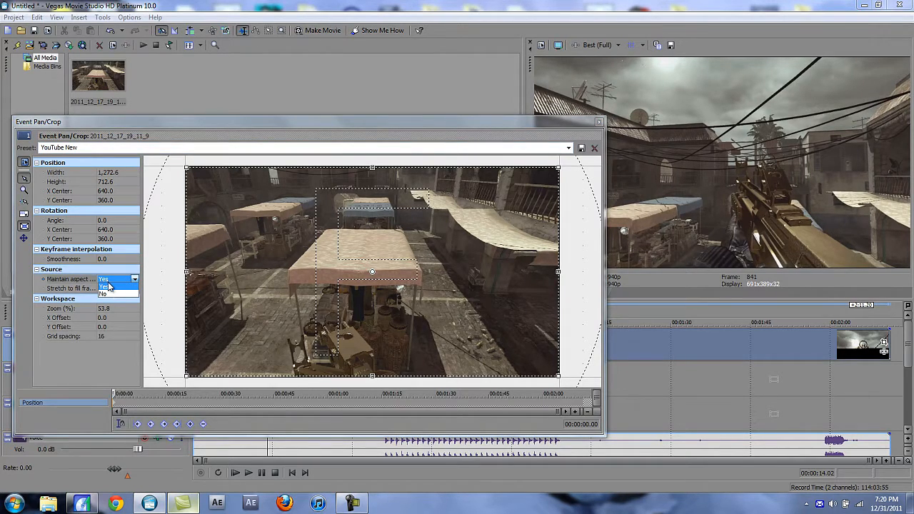
pyautogui.click(107, 294)
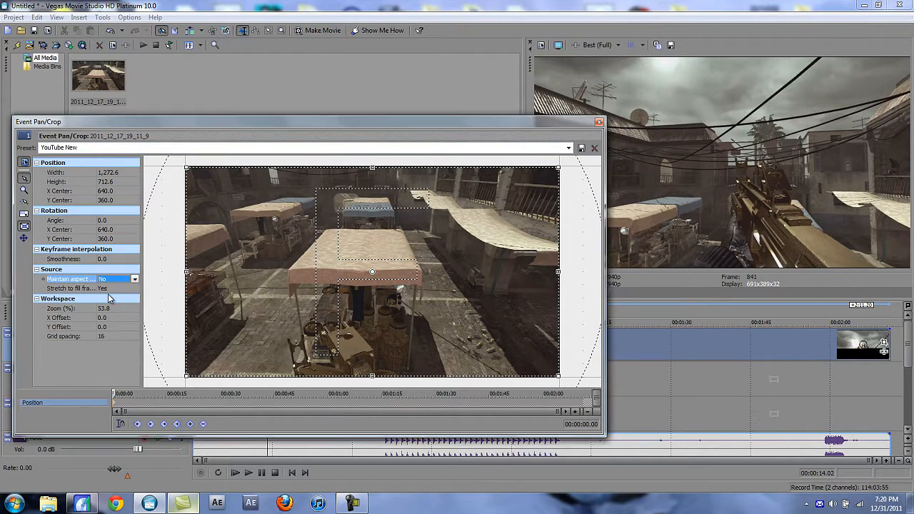
pyautogui.click(133, 283)
pyautogui.click(136, 288)
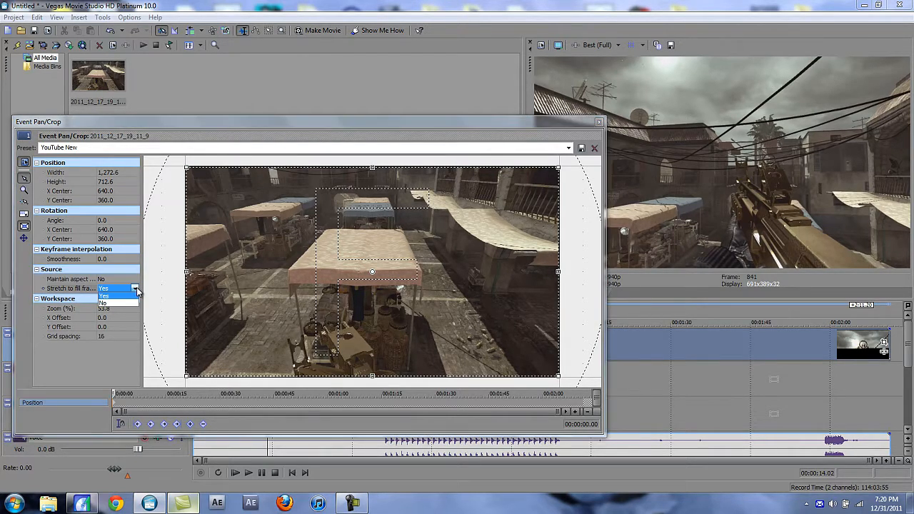
pyautogui.click(600, 123)
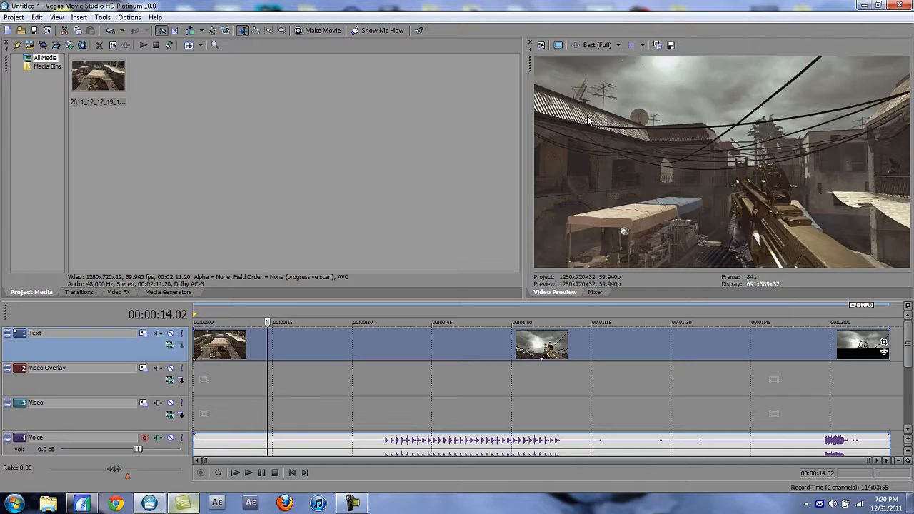
# Apply the Sharpen video effect to the clip with the Reset to None preset.
pyautogui.click(119, 292)
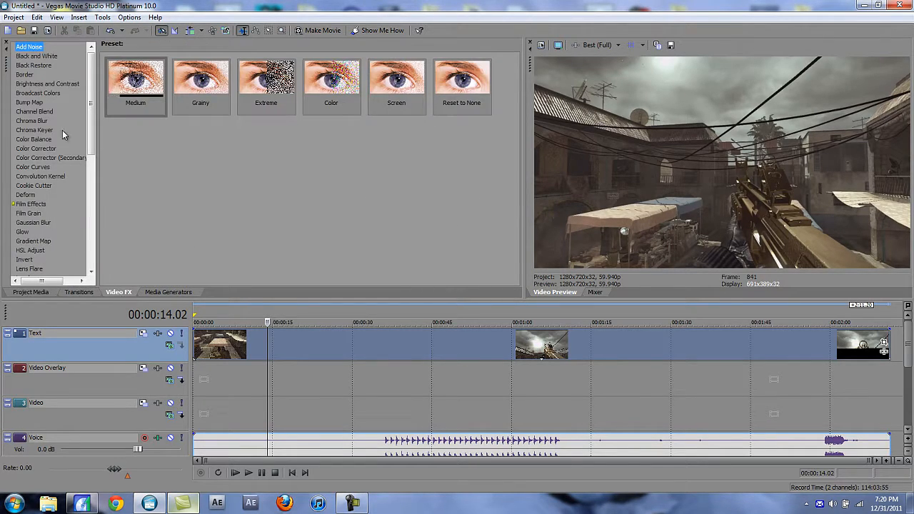
pyautogui.moveTo(89, 105); pyautogui.dragTo(90, 216)
pyautogui.click(27, 193)
pyautogui.moveTo(154, 100); pyautogui.dragTo(372, 355)
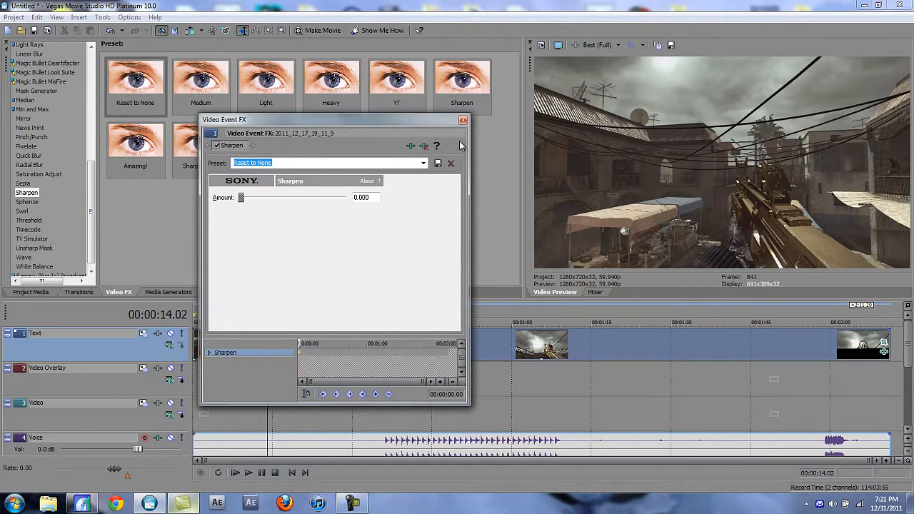
pyautogui.click(463, 119)
# Try the NEW preset of the Saturation Adjust effect on the clip and remove it again.
pyautogui.click(57, 175)
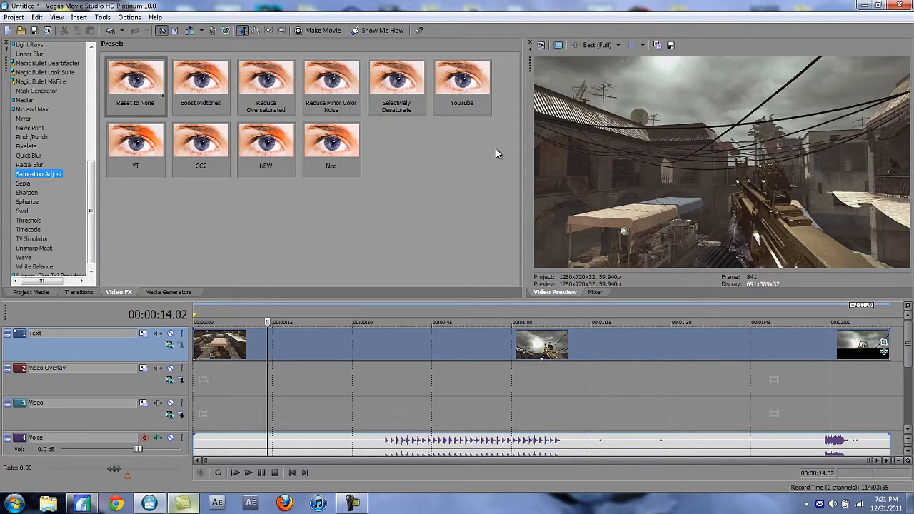
pyautogui.moveTo(274, 149); pyautogui.dragTo(328, 347)
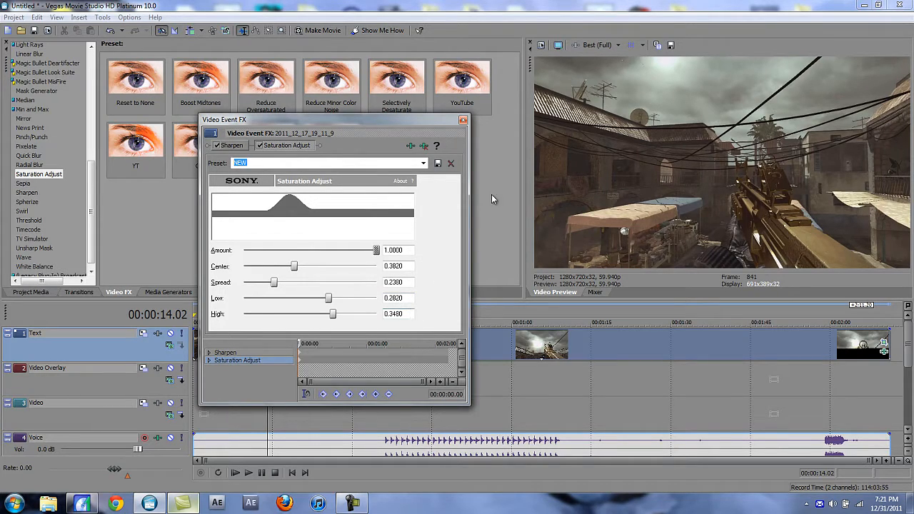
pyautogui.rightClick(286, 146)
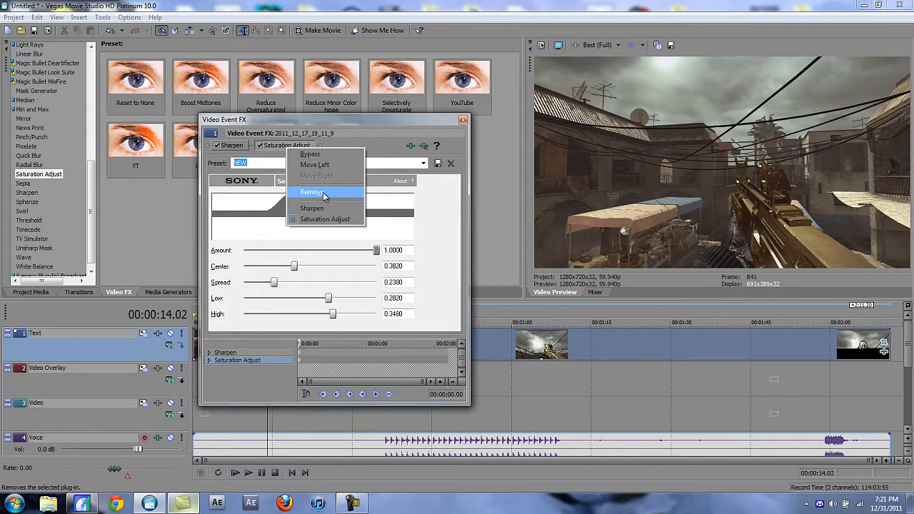
pyautogui.click(323, 192)
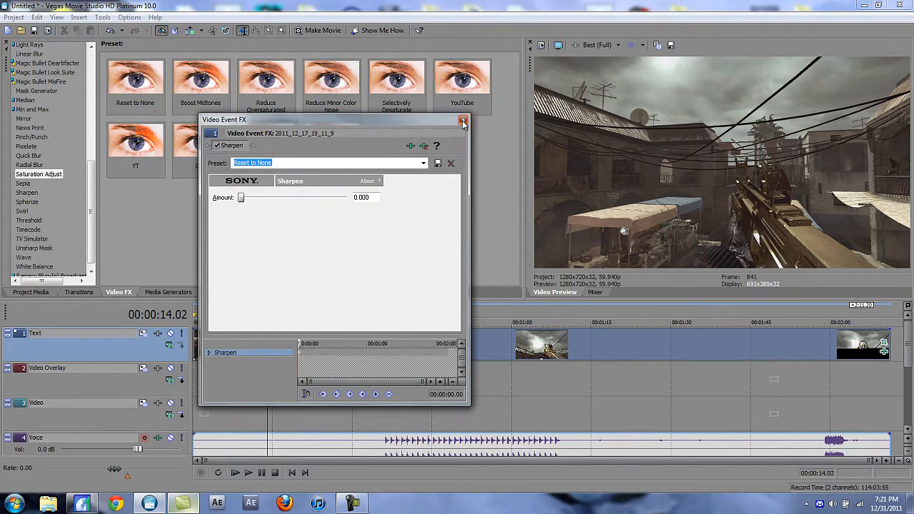
pyautogui.click(463, 119)
# Apply the Saturation Adjust effect to the clip with the Nee preset.
pyautogui.moveTo(333, 143); pyautogui.dragTo(461, 341)
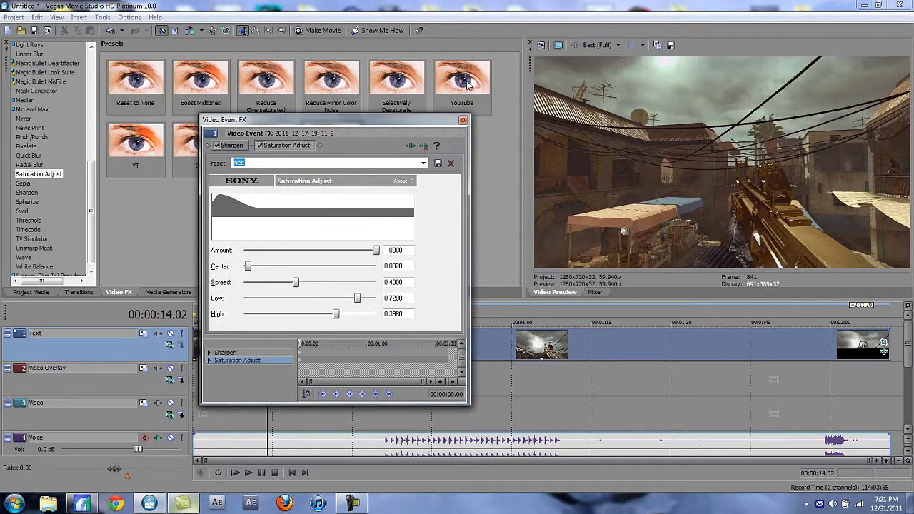
# Try the Reduce Oversaturated Colors preset of Saturation Adjust on the clip and remove that effect instance again.
pyautogui.click(463, 119)
pyautogui.scroll(-1, 91, 202)
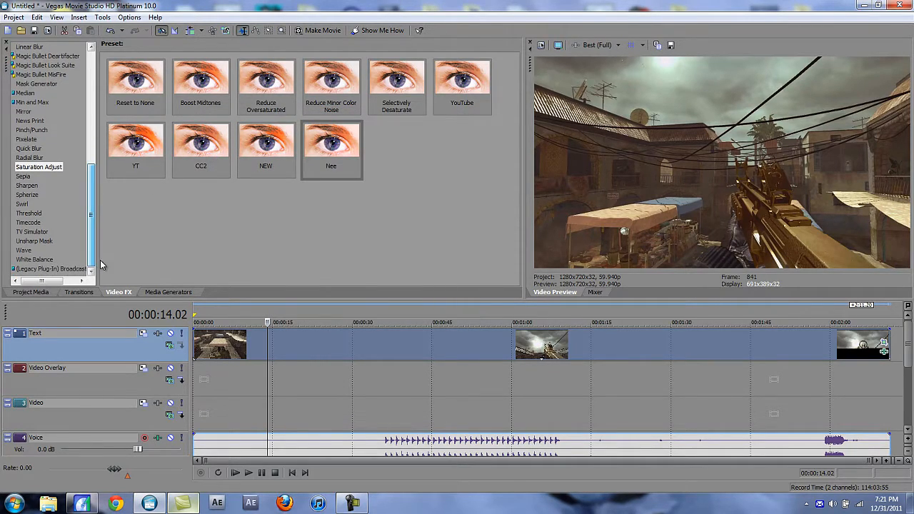
pyautogui.scroll(3, 109, 173)
pyautogui.scroll(-3, 109, 206)
pyautogui.moveTo(265, 82); pyautogui.dragTo(471, 351)
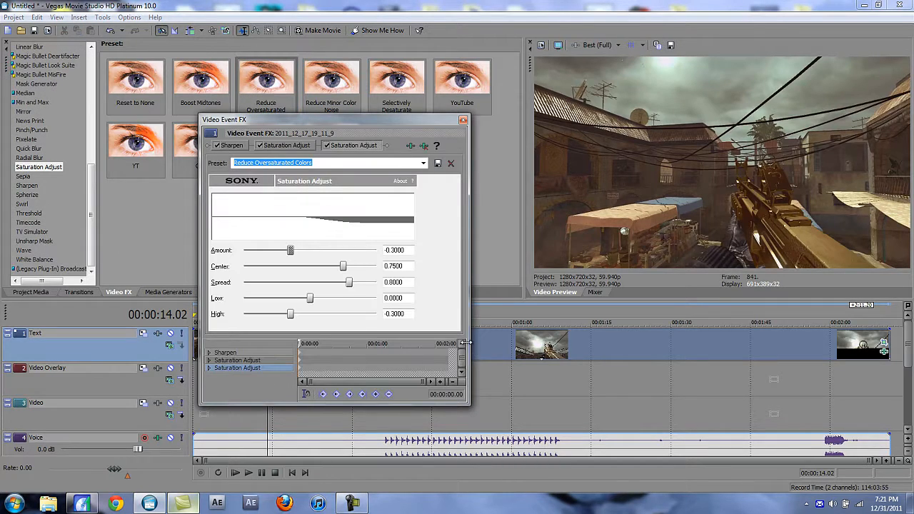
pyautogui.rightClick(353, 147)
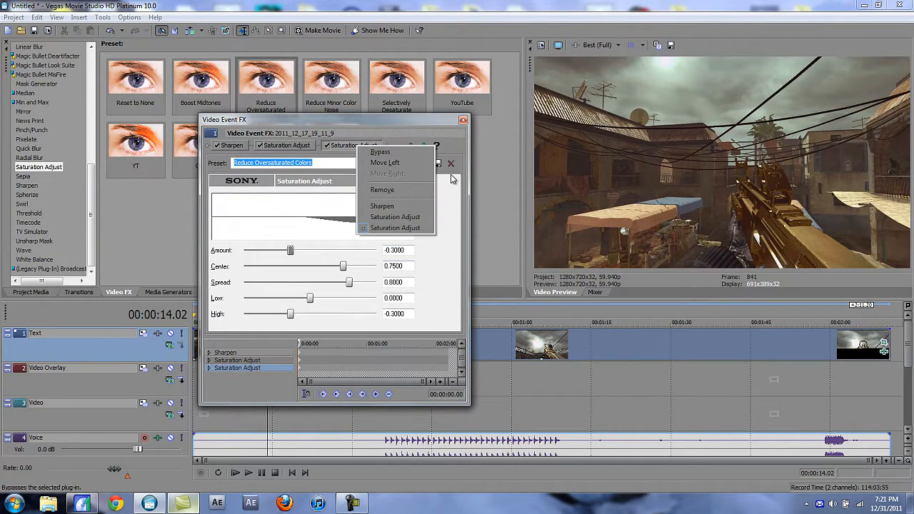
pyautogui.click(382, 189)
pyautogui.click(463, 119)
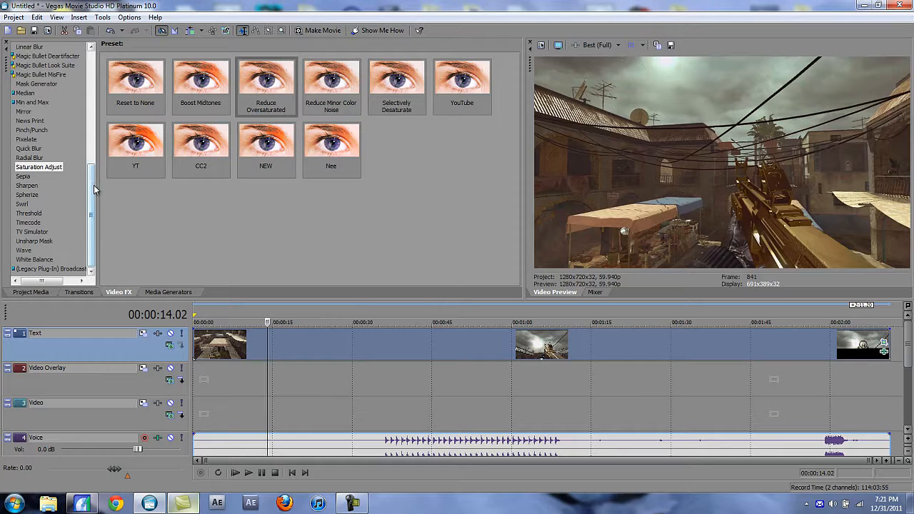
pyautogui.moveTo(93, 185); pyautogui.dragTo(100, 90)
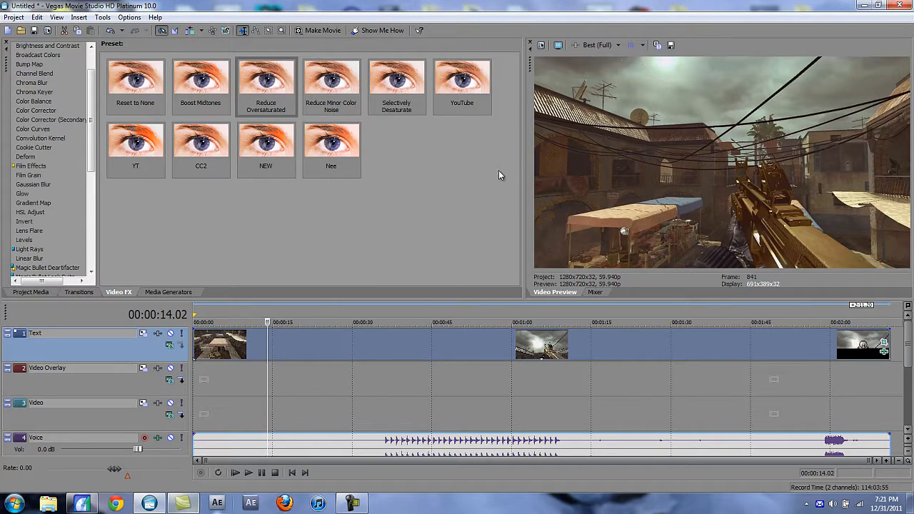
pyautogui.click(541, 45)
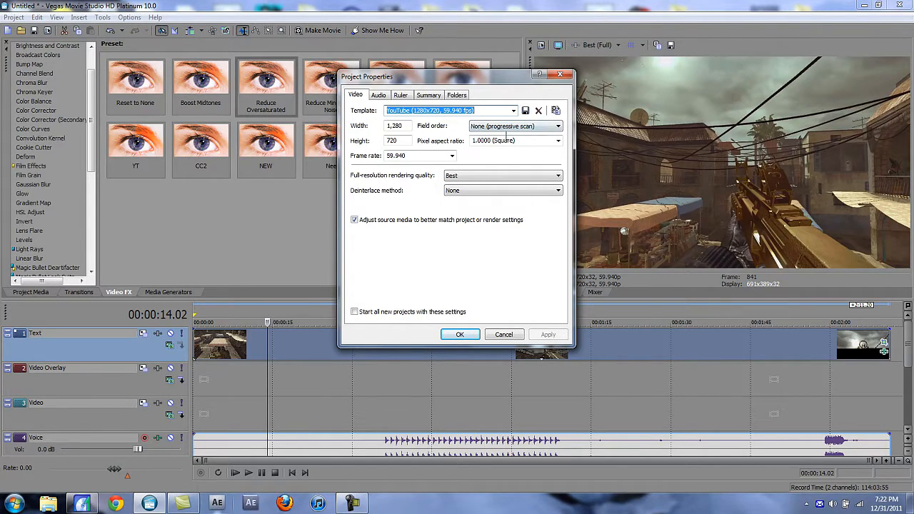
pyautogui.click(561, 74)
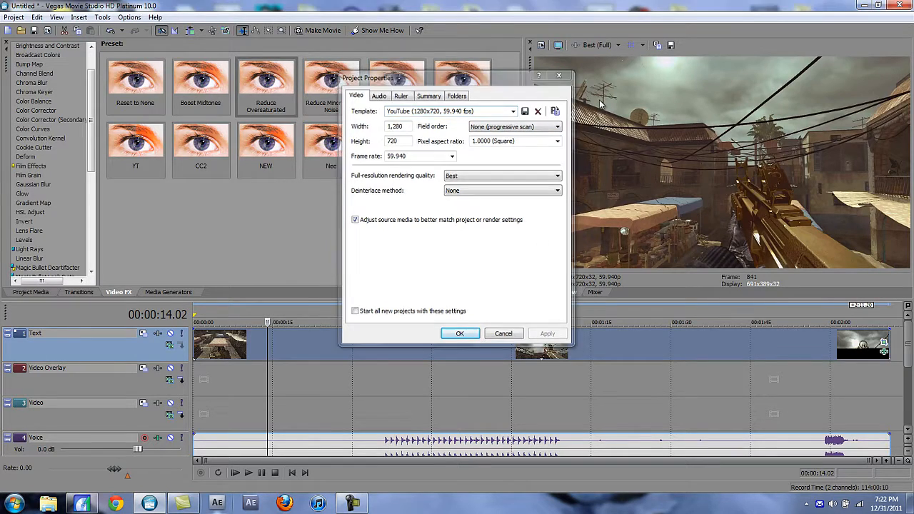
# Remove the Saturation Adjust effect from the clip and close its effects window.
pyautogui.click(884, 351)
pyautogui.rightClick(283, 146)
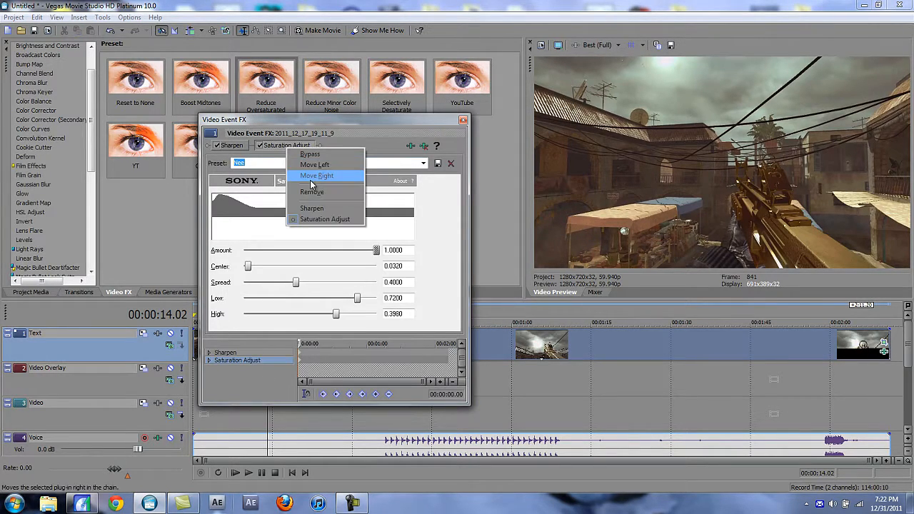
pyautogui.click(312, 193)
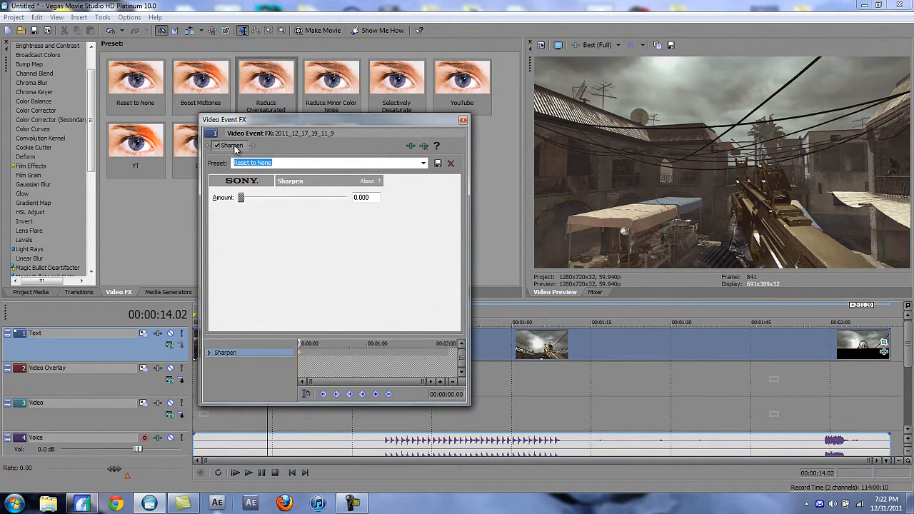
pyautogui.click(463, 120)
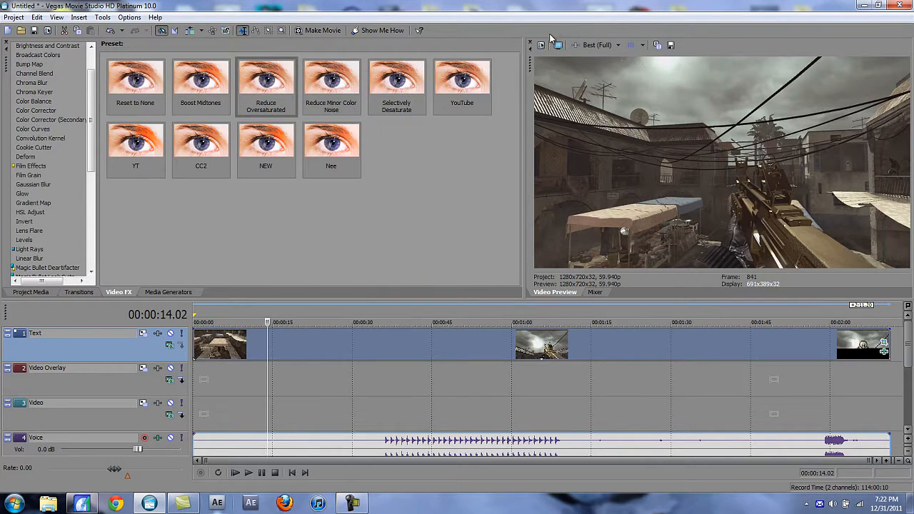
# Keep the project's video properties at square pixels, Best rendering quality and no deinterlacing, and enable starting all new projects with these settings.
pyautogui.click(542, 45)
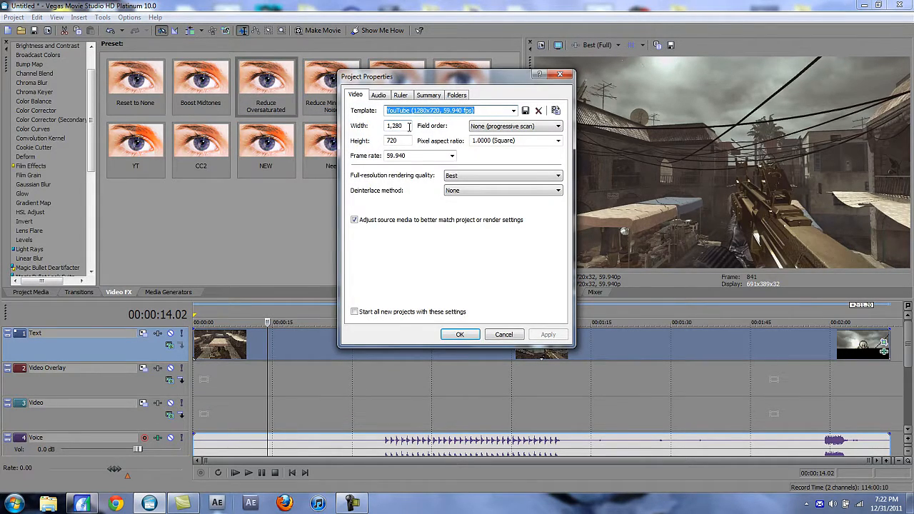
pyautogui.click(558, 142)
pyautogui.click(559, 144)
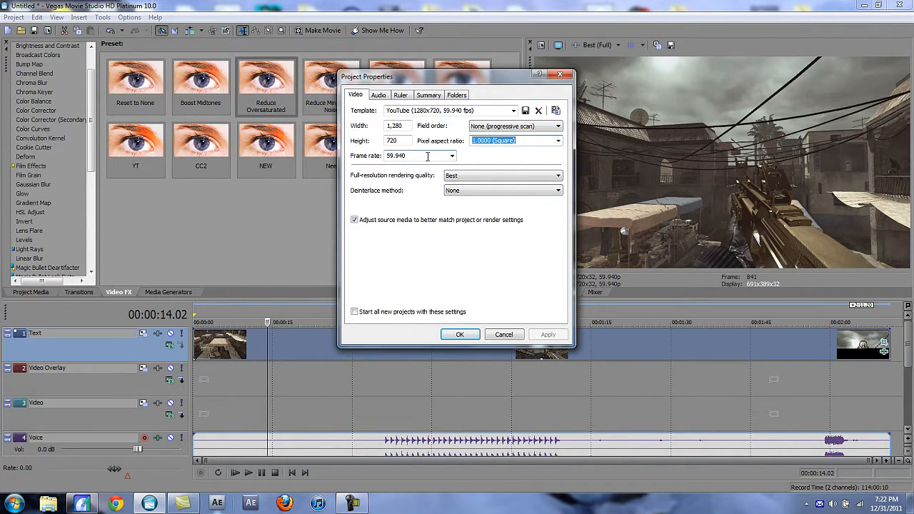
pyautogui.click(457, 180)
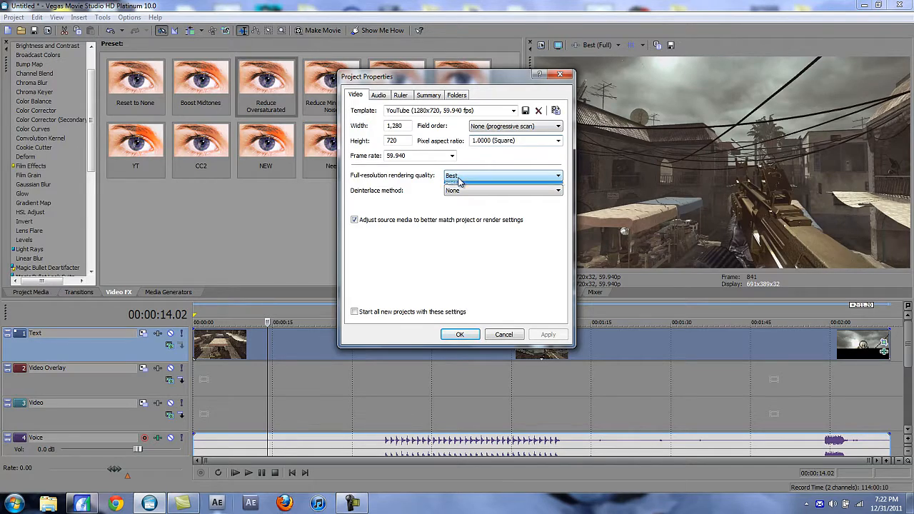
pyautogui.click(462, 182)
pyautogui.click(455, 193)
pyautogui.click(457, 196)
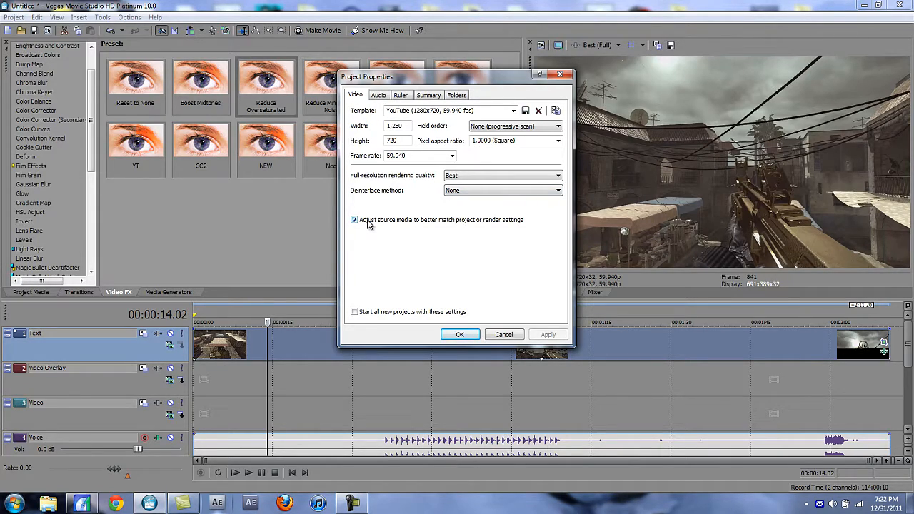
pyautogui.click(354, 312)
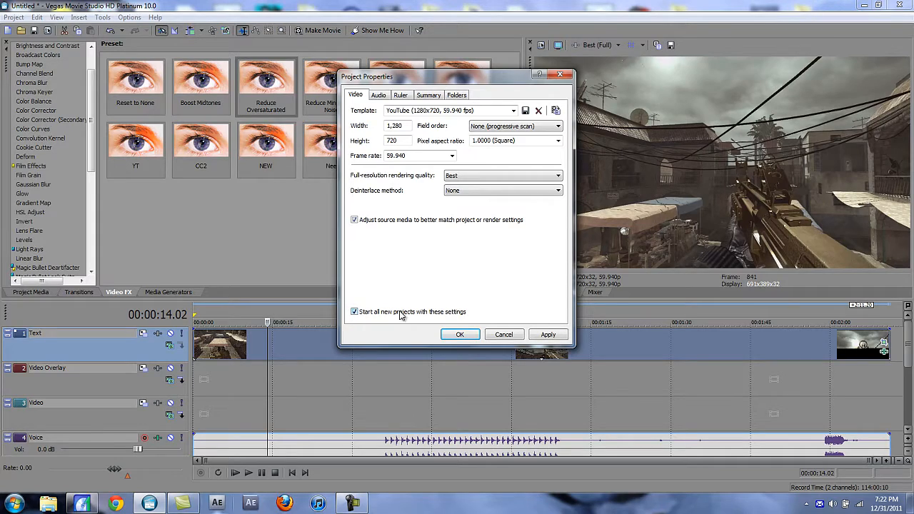
# Check the project's audio bus mode, sample rate and bit depth options, keeping resample and stretch quality at Best.
pyautogui.click(383, 99)
pyautogui.click(557, 126)
pyautogui.click(558, 126)
pyautogui.click(558, 140)
pyautogui.click(557, 141)
pyautogui.click(557, 112)
pyautogui.click(556, 117)
pyautogui.click(540, 156)
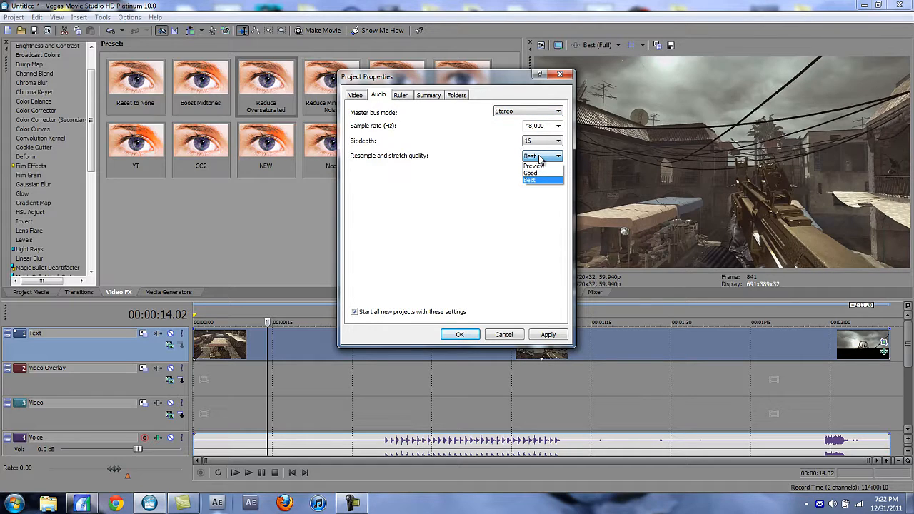
pyautogui.click(540, 156)
# Look through the project's ruler, summary and folder properties and confirm the project properties.
pyautogui.click(400, 96)
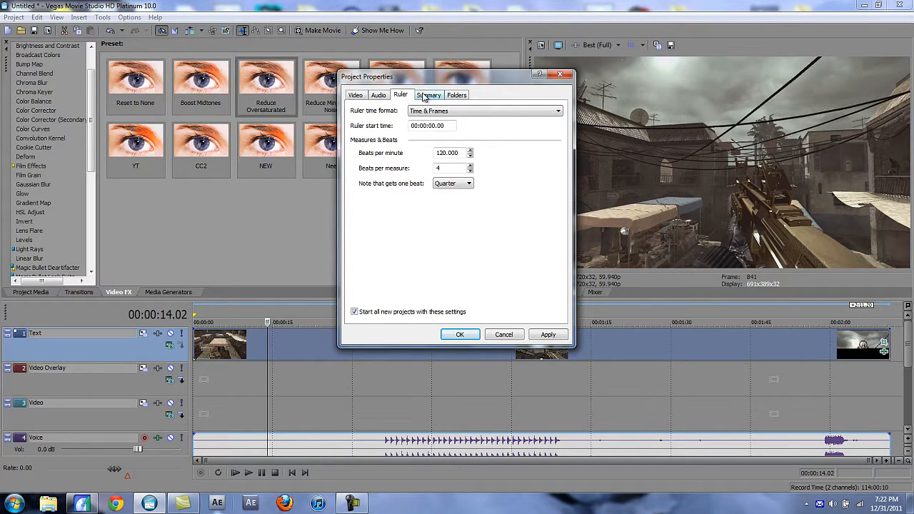
pyautogui.click(427, 96)
pyautogui.click(457, 95)
pyautogui.click(461, 335)
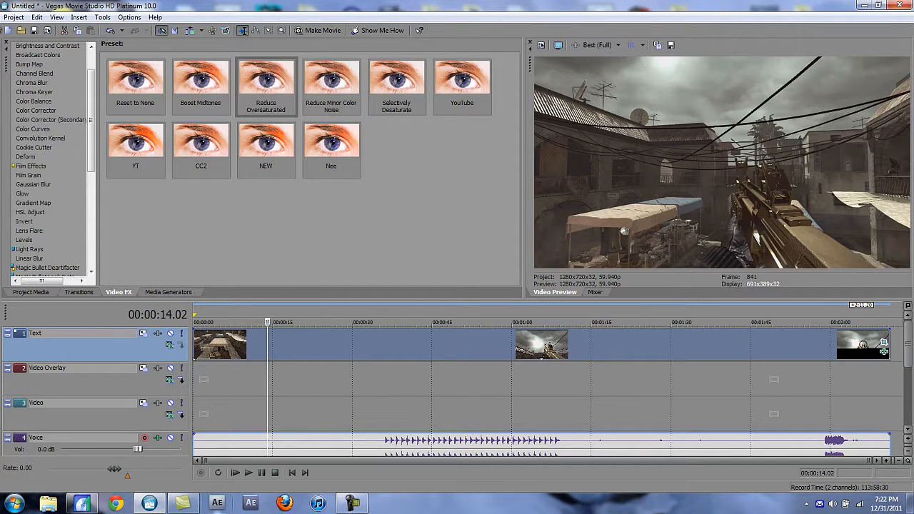
# Select the timeline range from about 00:00:02.27 to 00:01:04.20 and open the Render As dialog.
pyautogui.moveTo(207, 386); pyautogui.dragTo(534, 389)
pyautogui.click(13, 17)
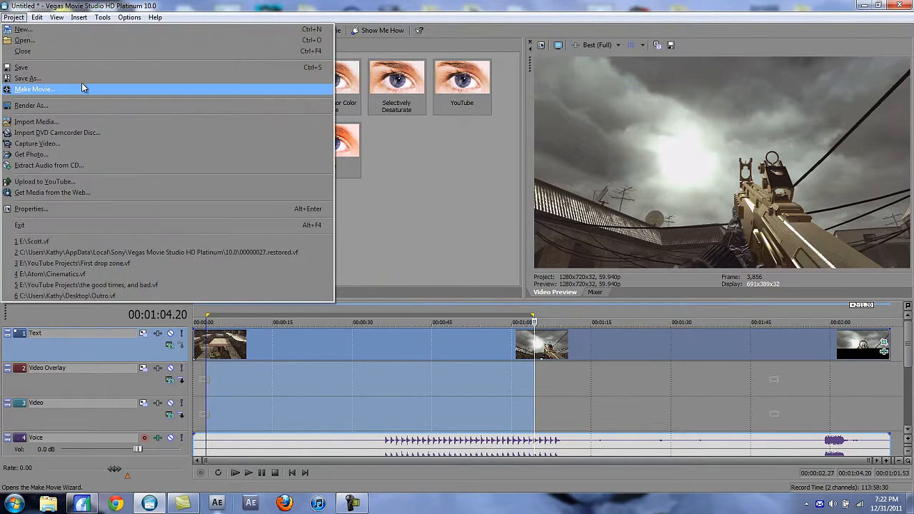
pyautogui.click(75, 106)
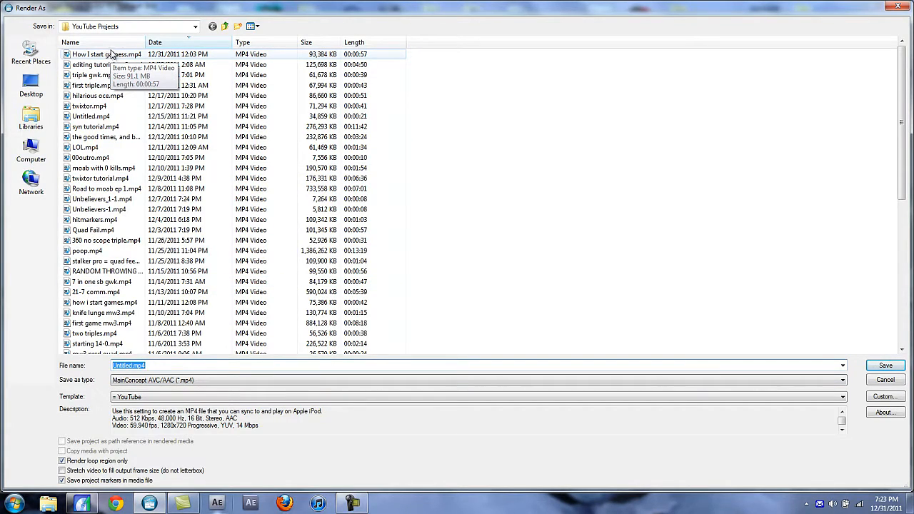
# Review the YouTube render template's custom video settings, including profile, number of reference frames, and maximum and average bit rates.
pyautogui.click(899, 401)
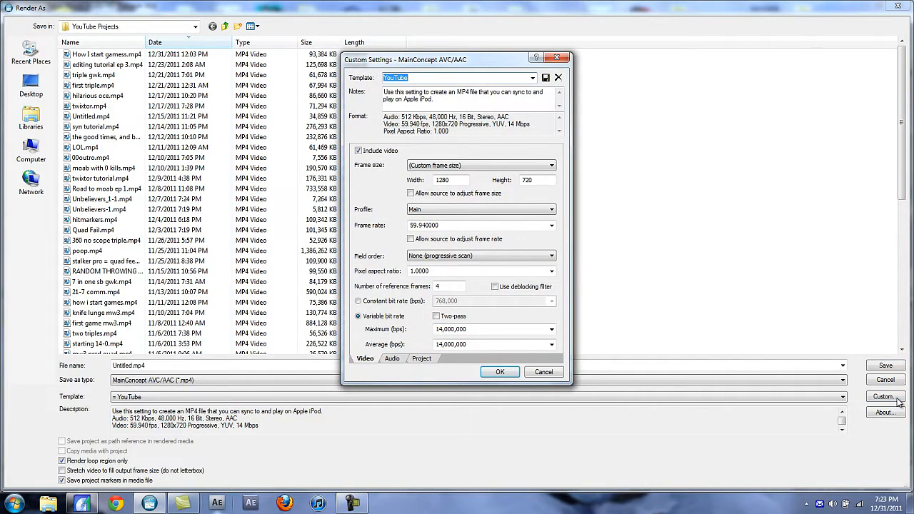
pyautogui.click(558, 57)
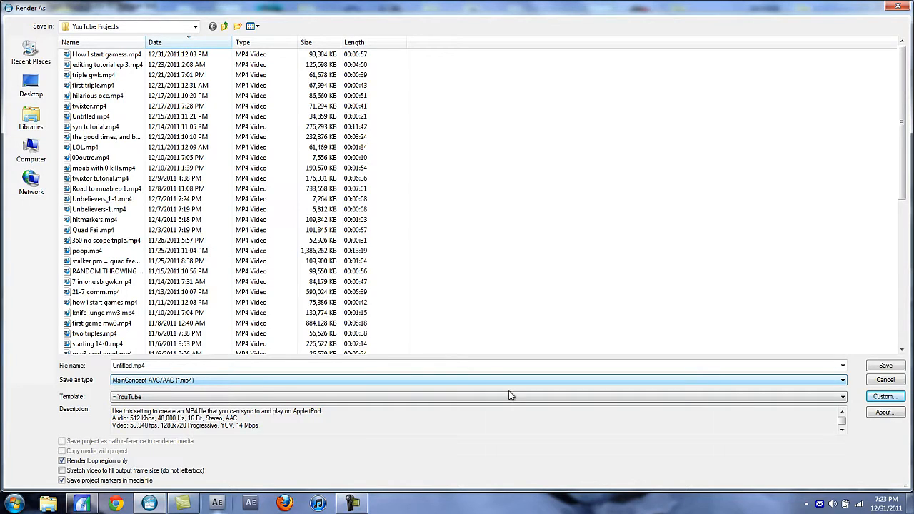
pyautogui.click(883, 397)
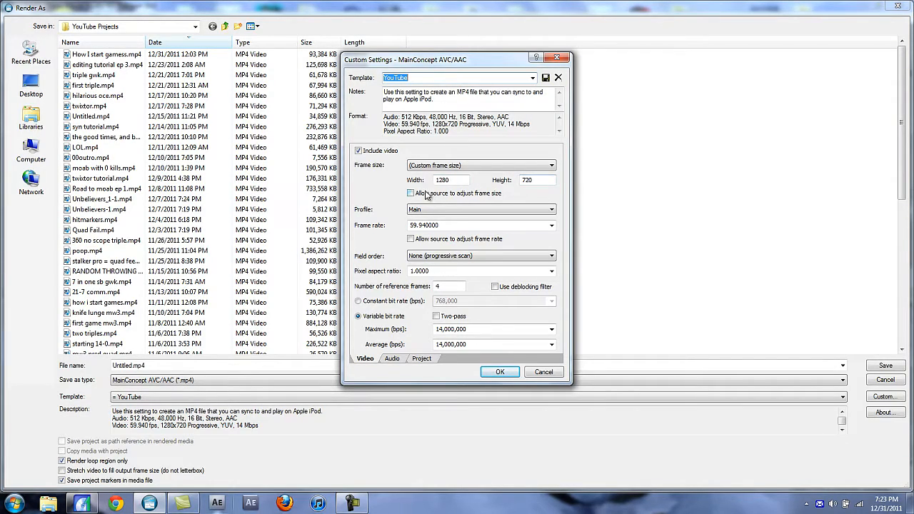
pyautogui.click(437, 209)
pyautogui.click(439, 220)
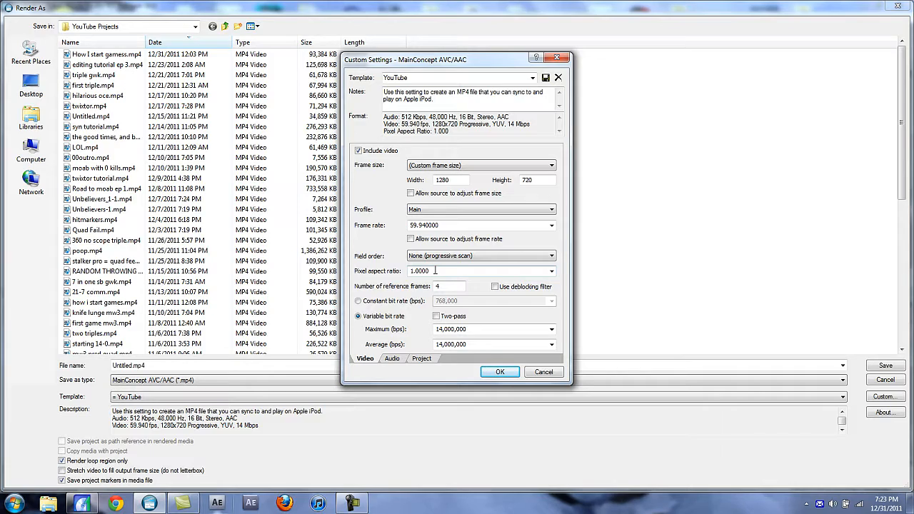
pyautogui.moveTo(455, 286); pyautogui.dragTo(375, 281)
pyautogui.moveTo(435, 329); pyautogui.dragTo(468, 329)
pyautogui.doubleClick(477, 345)
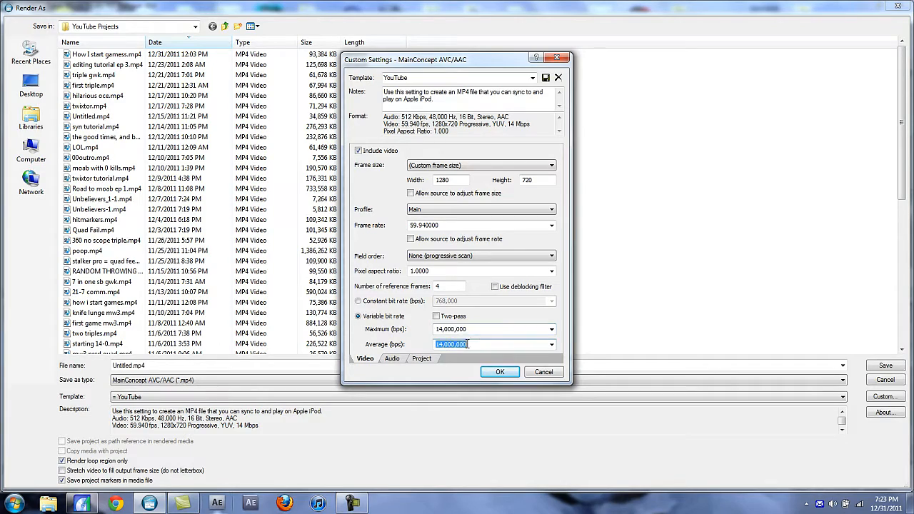
pyautogui.doubleClick(466, 330)
pyautogui.doubleClick(457, 345)
pyautogui.doubleClick(458, 329)
# Check the render template's audio sample rate and bit rate options, keeping 48,000 Hz and 512,000 bps, and confirm the custom settings.
pyautogui.click(393, 359)
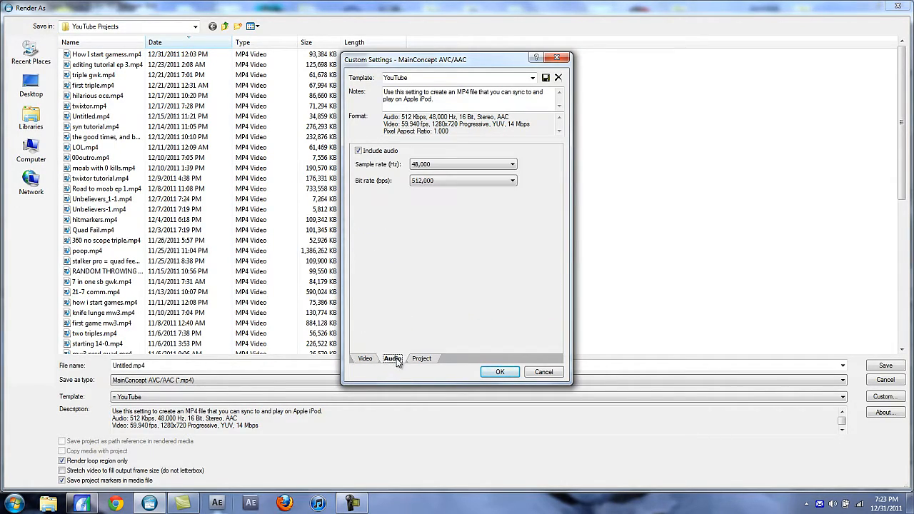
pyautogui.click(468, 166)
pyautogui.click(467, 167)
pyautogui.click(468, 183)
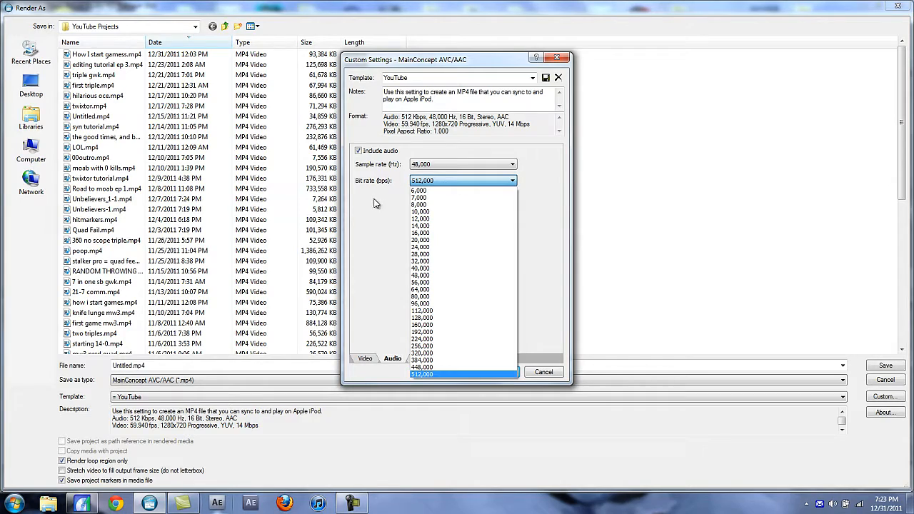
pyautogui.click(376, 195)
pyautogui.click(452, 166)
pyautogui.click(373, 212)
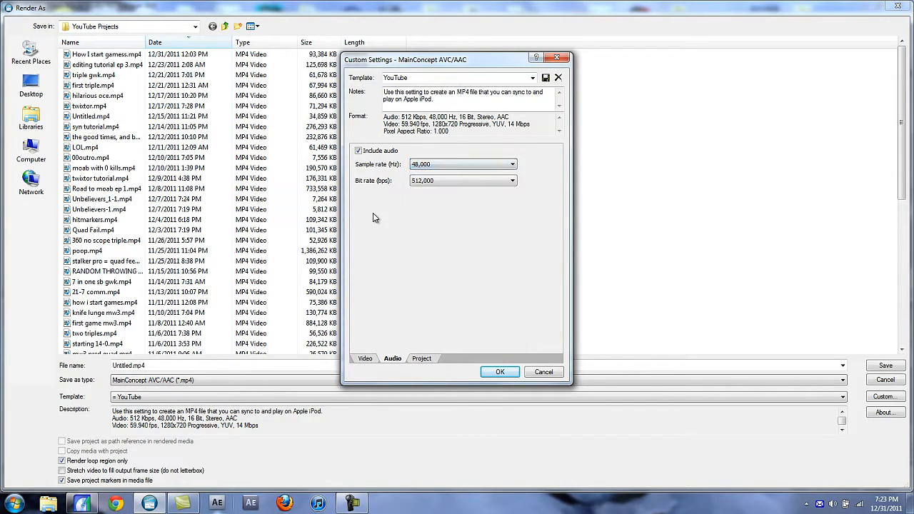
pyautogui.click(432, 167)
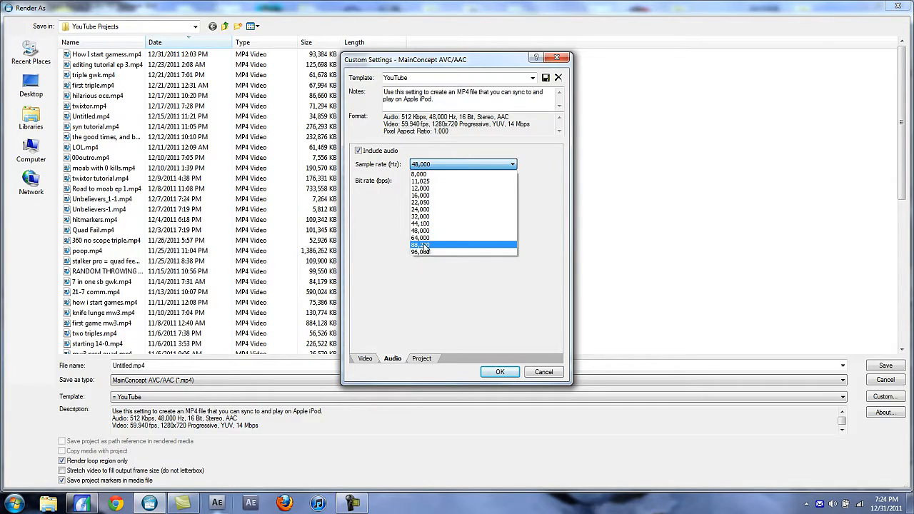
pyautogui.click(378, 274)
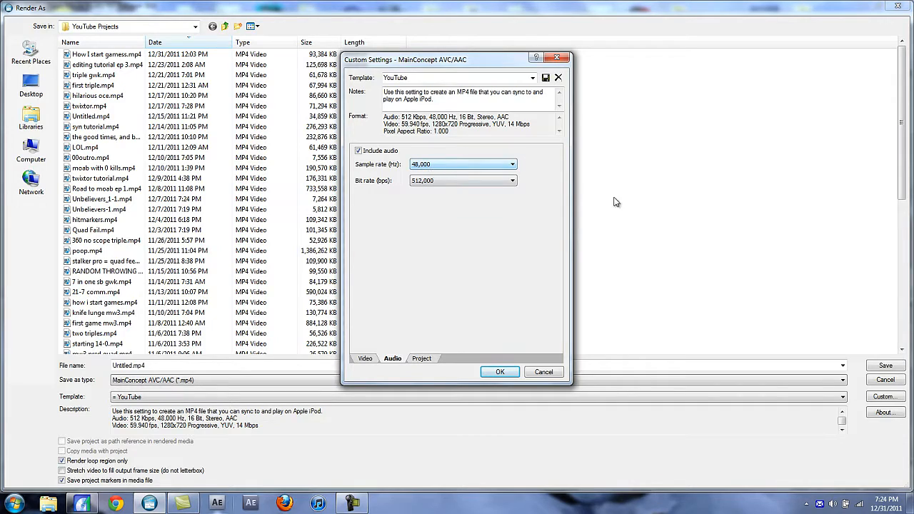
pyautogui.click(501, 372)
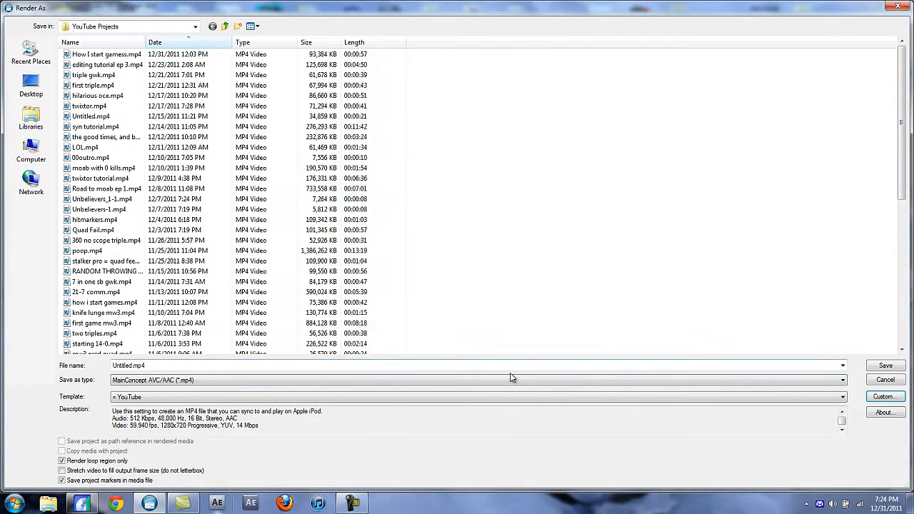
# Start rendering the selected range as Untitled.mp4, cancel the render and clear the time selection.
pyautogui.click(873, 369)
pyautogui.click(474, 207)
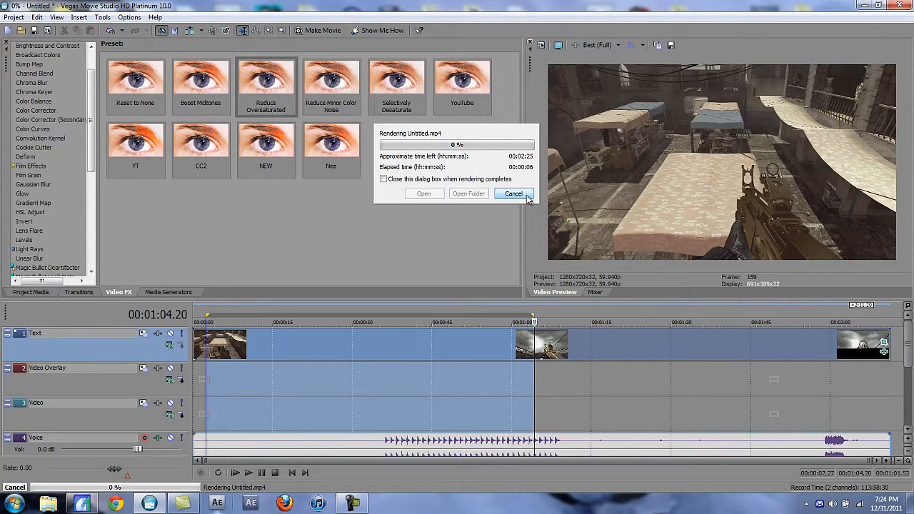
pyautogui.click(514, 193)
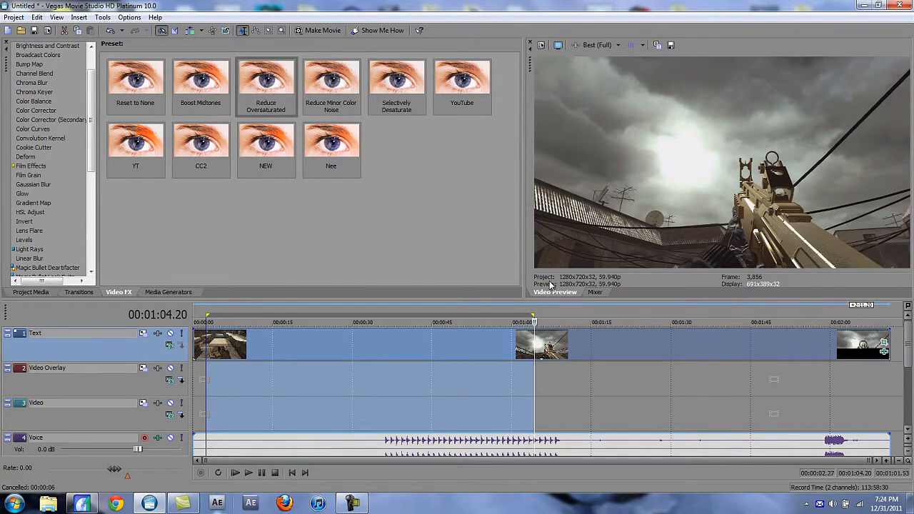
pyautogui.click(529, 382)
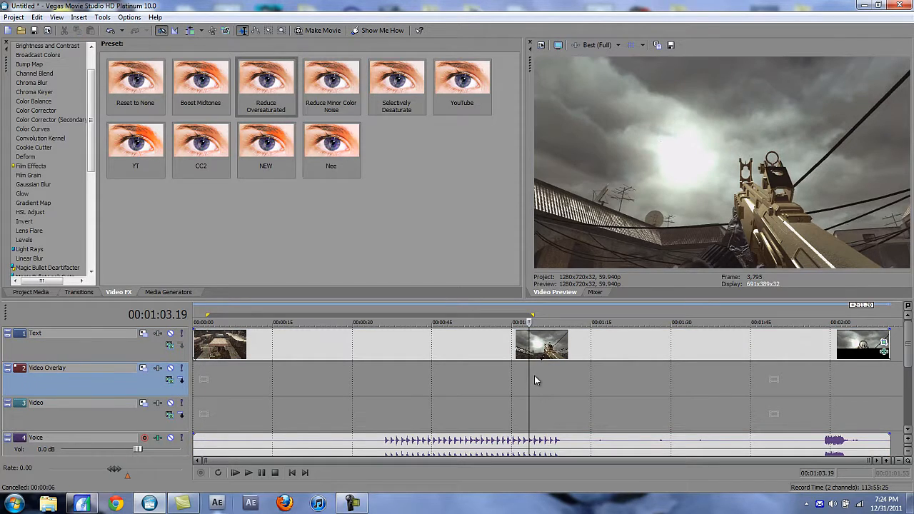